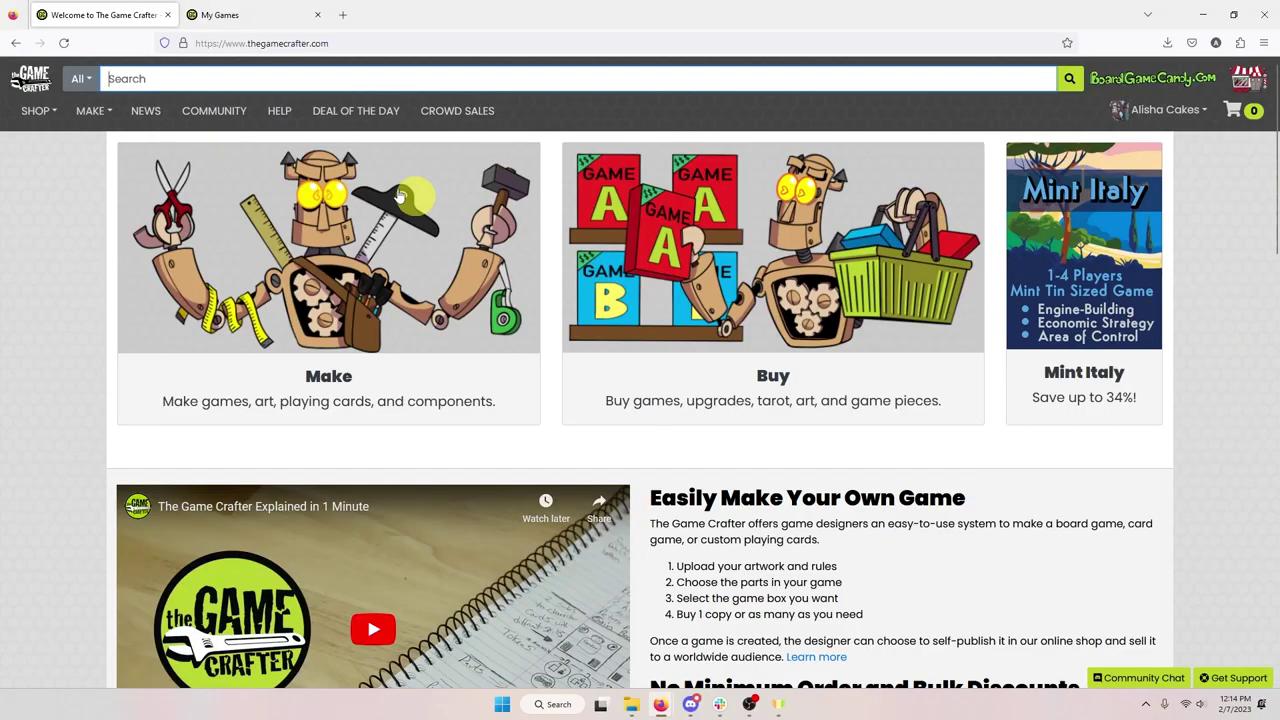
Step: Open the Meta-Progression Challenge from the community contests and read its description and rules
click(214, 110)
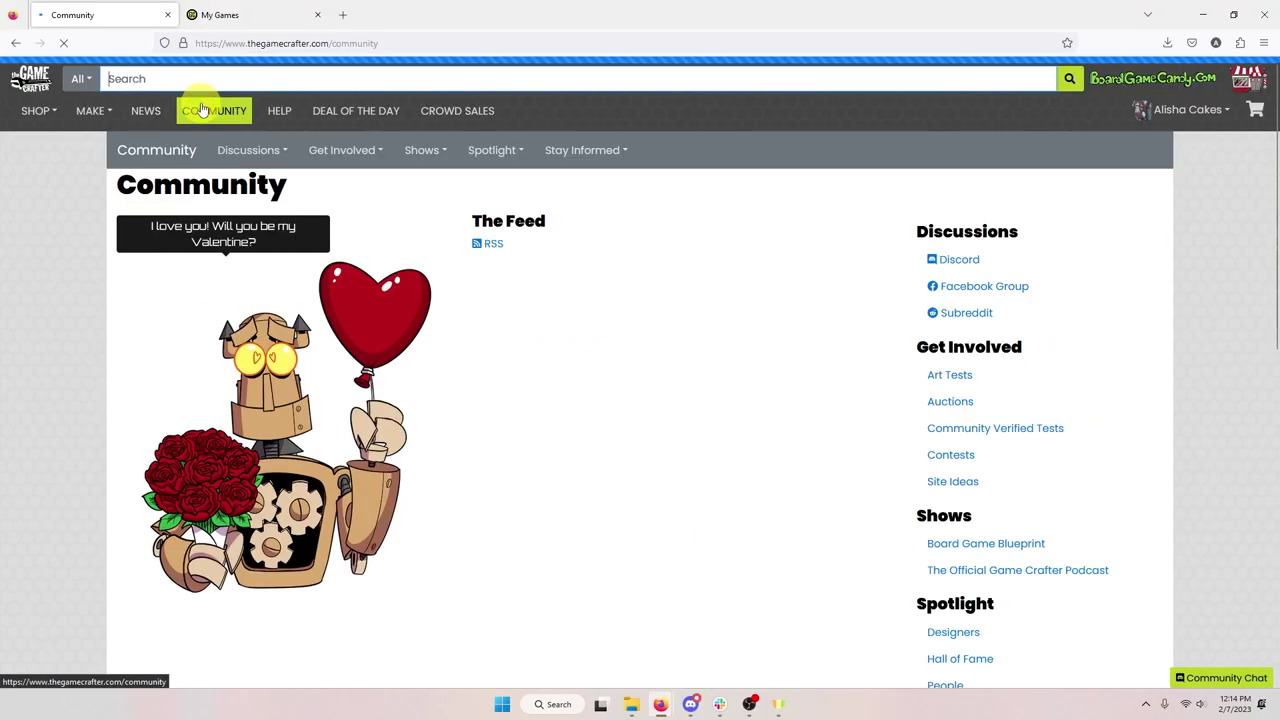
click(963, 456)
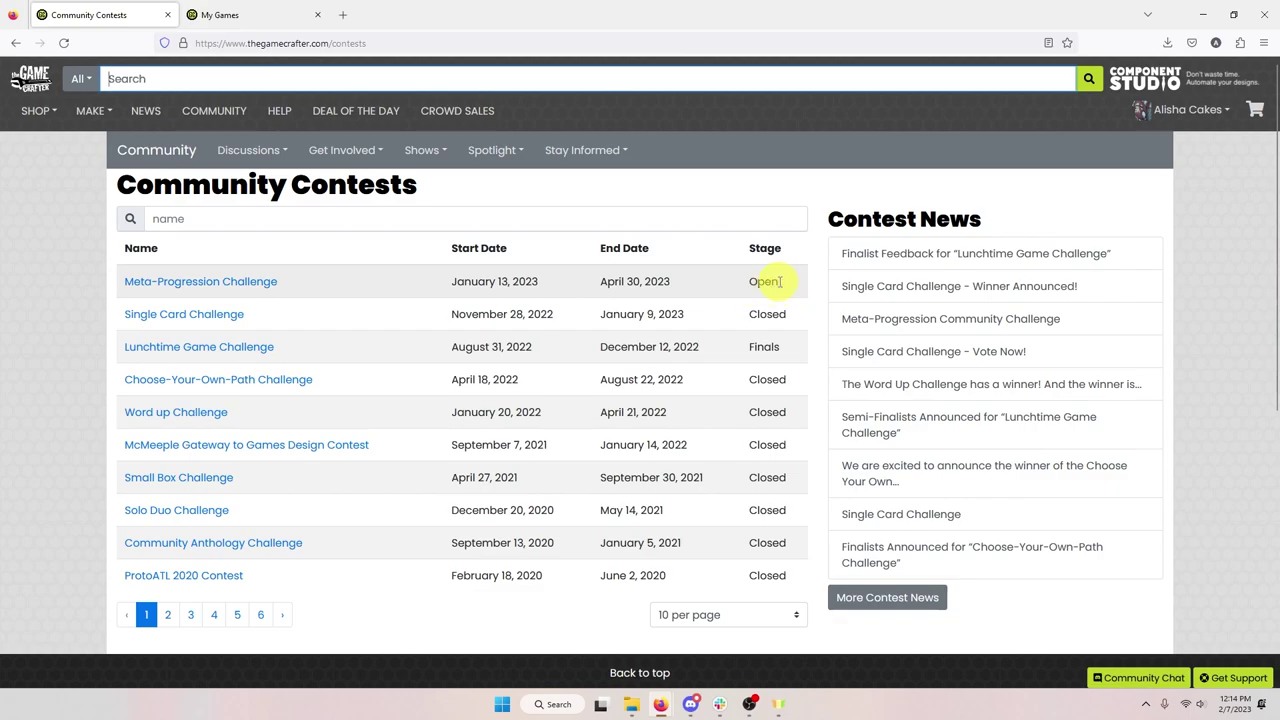
click(257, 285)
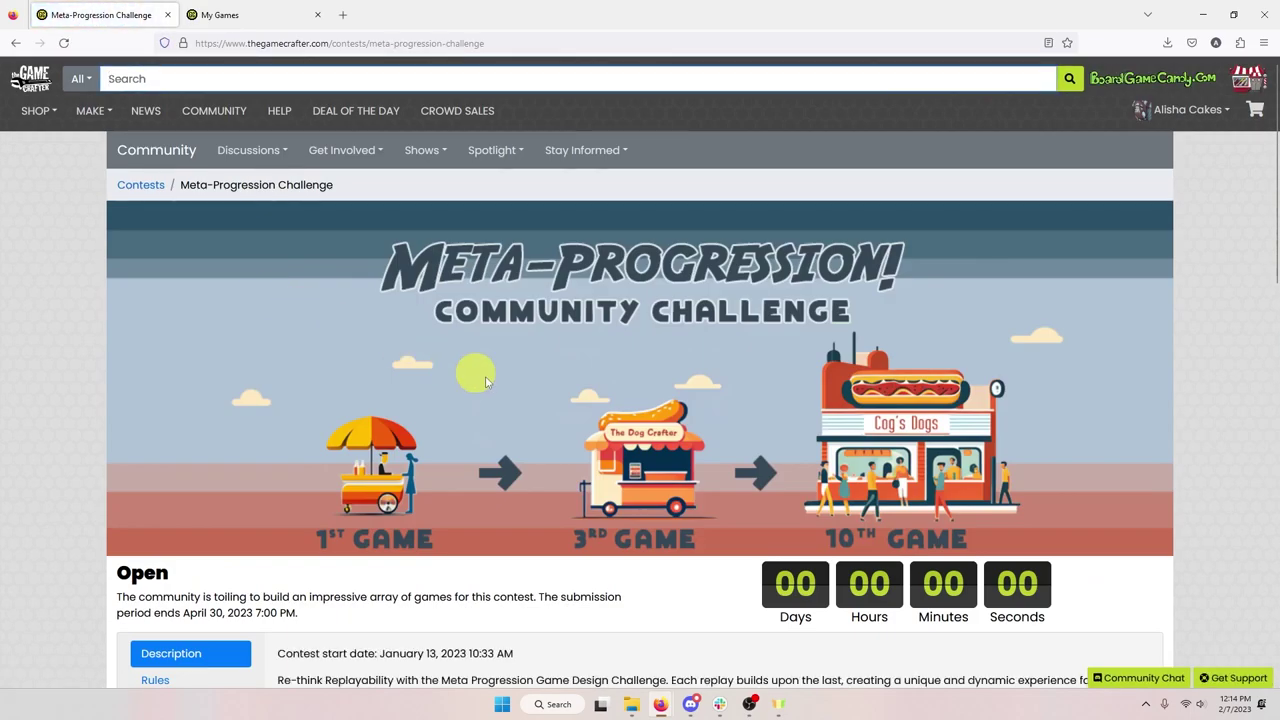
scroll(531, 390, down, 5)
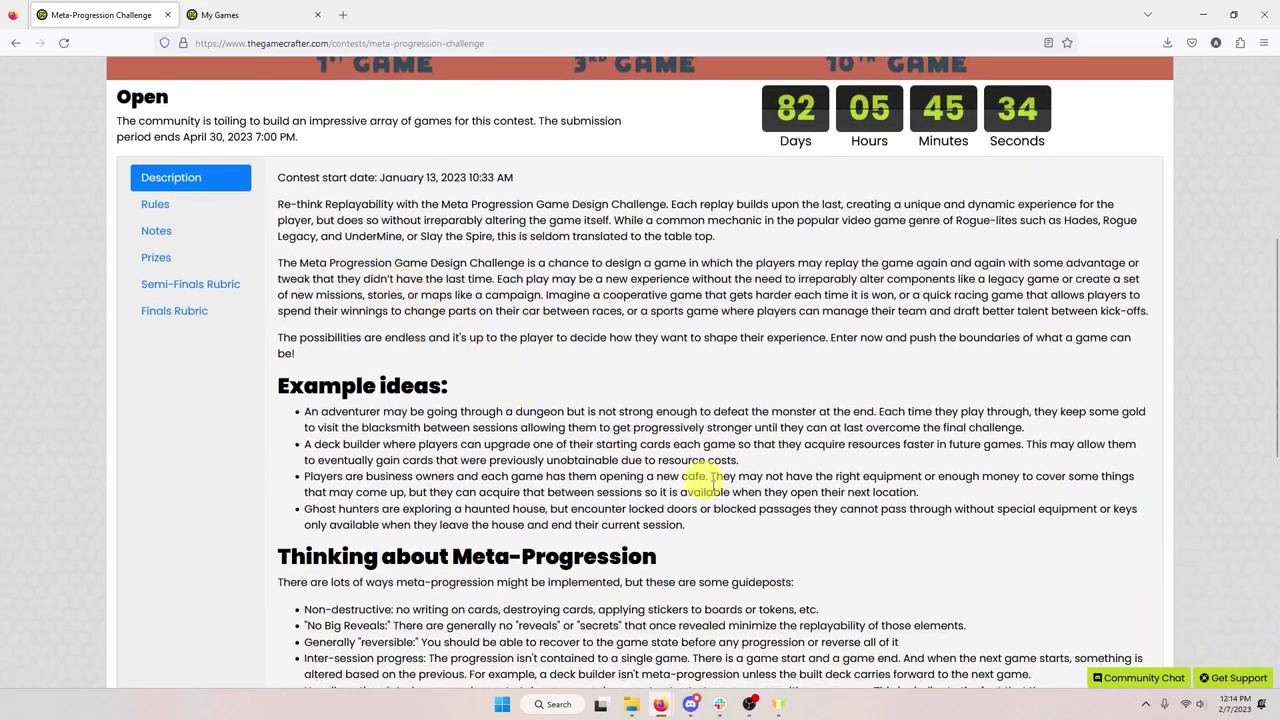
click(148, 206)
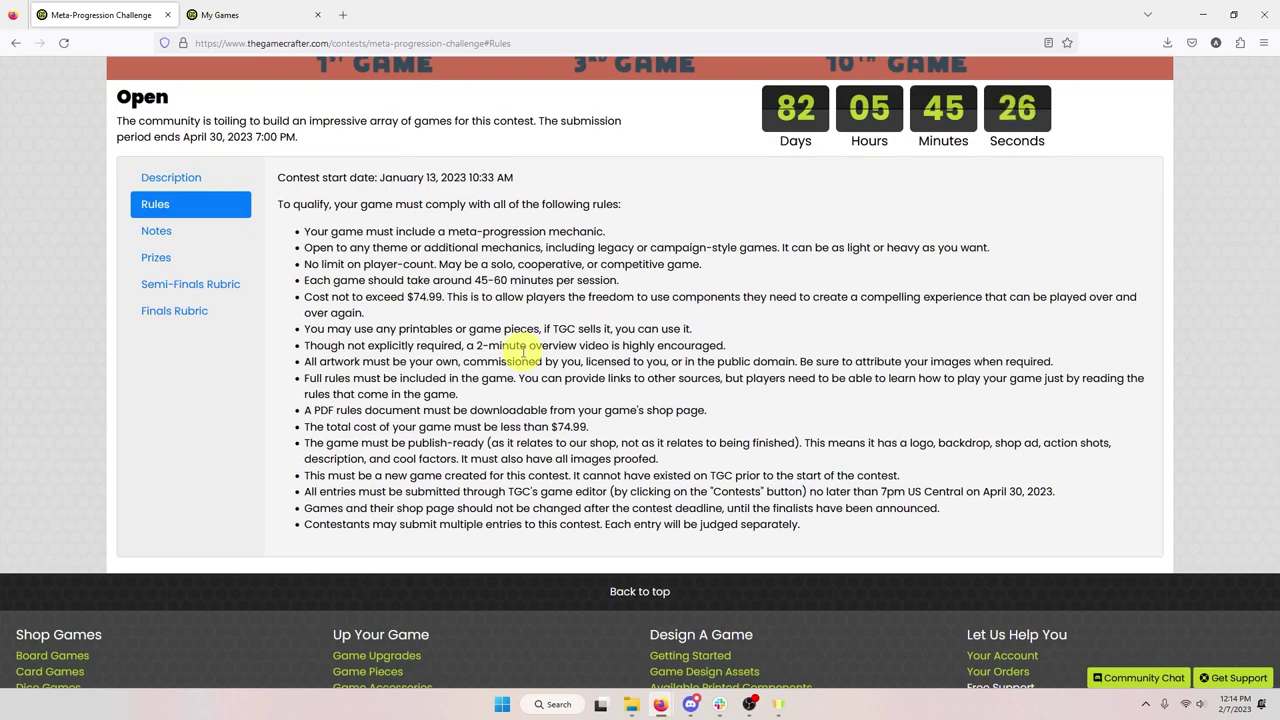
Step: Open the My Contest Entry game from the already open My Games list and check its components for proofing warnings
click(258, 25)
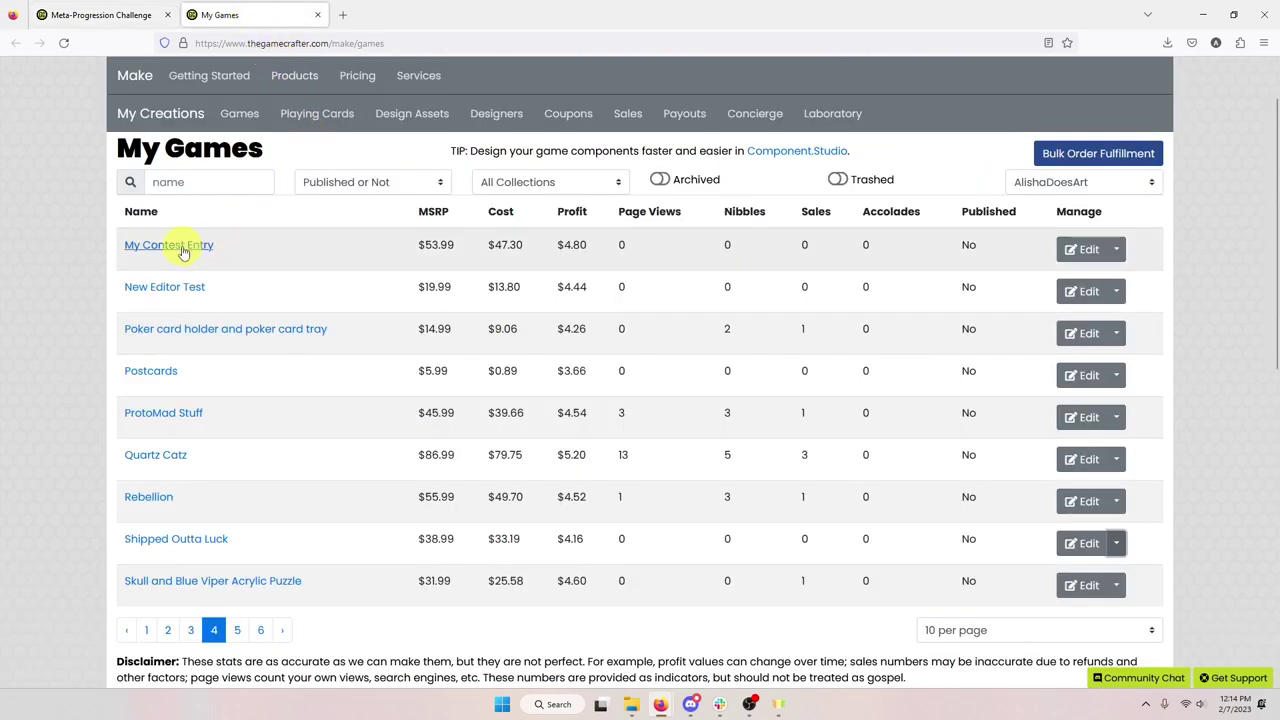
click(198, 247)
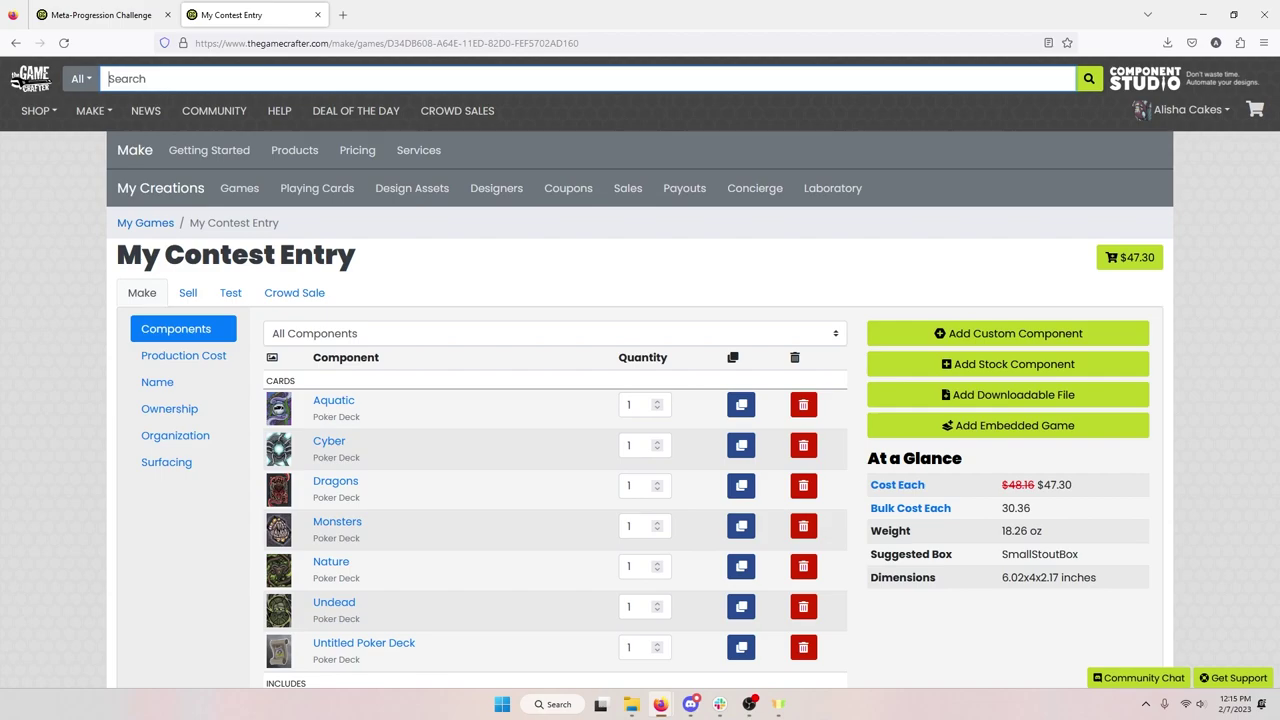
scroll(414, 586, down, 4)
mouse_move(446, 466)
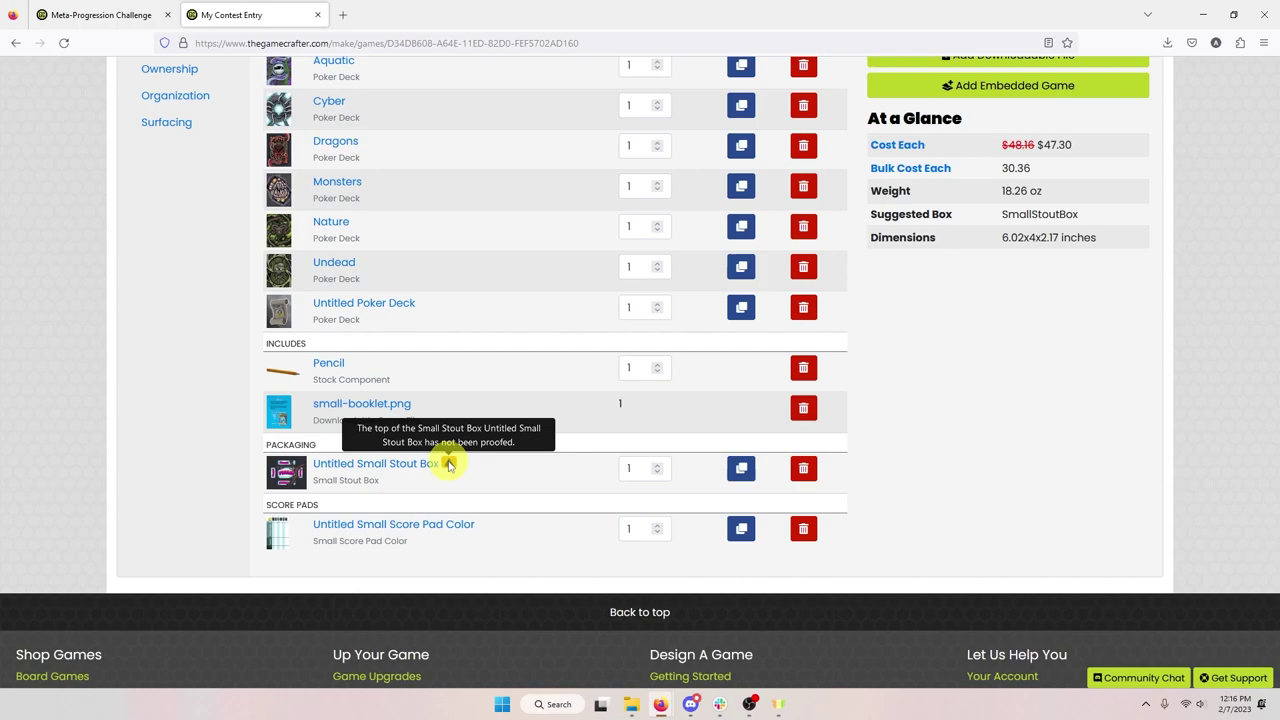
Step: Proof the Untitled Small Stout Box, approving both its top and bottom images
click(408, 466)
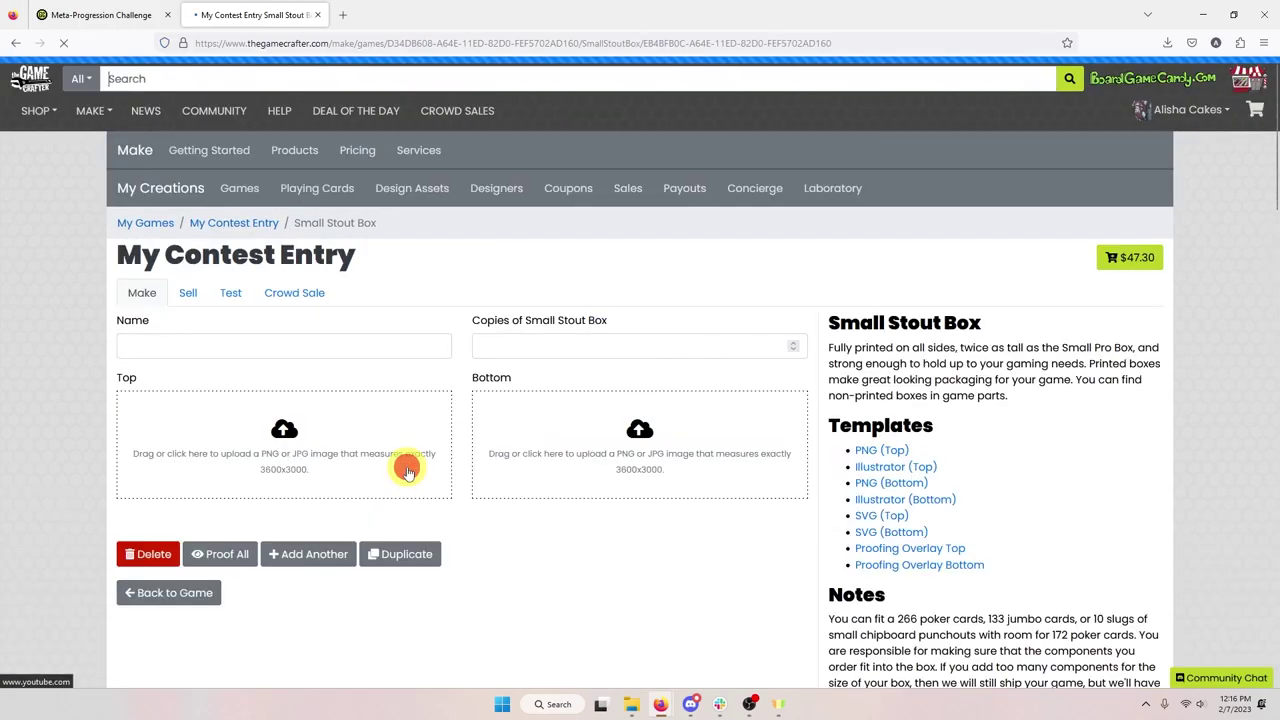
scroll(408, 470, down, 1)
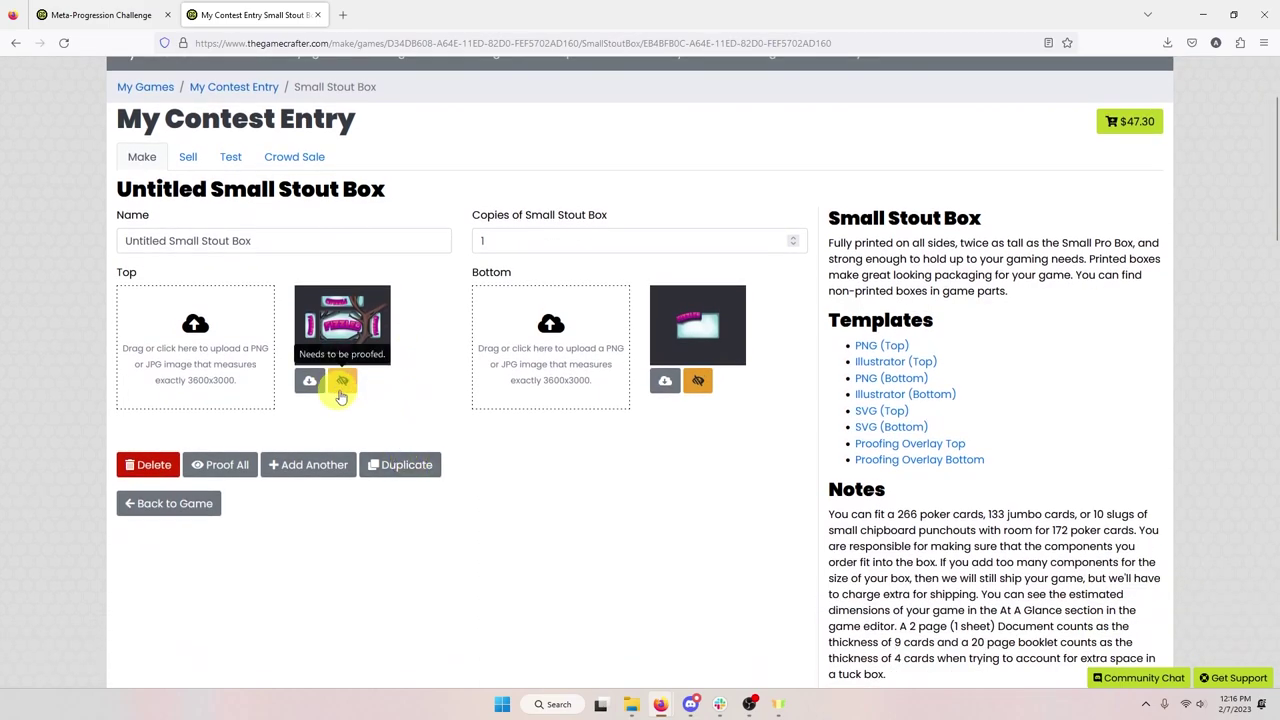
click(228, 466)
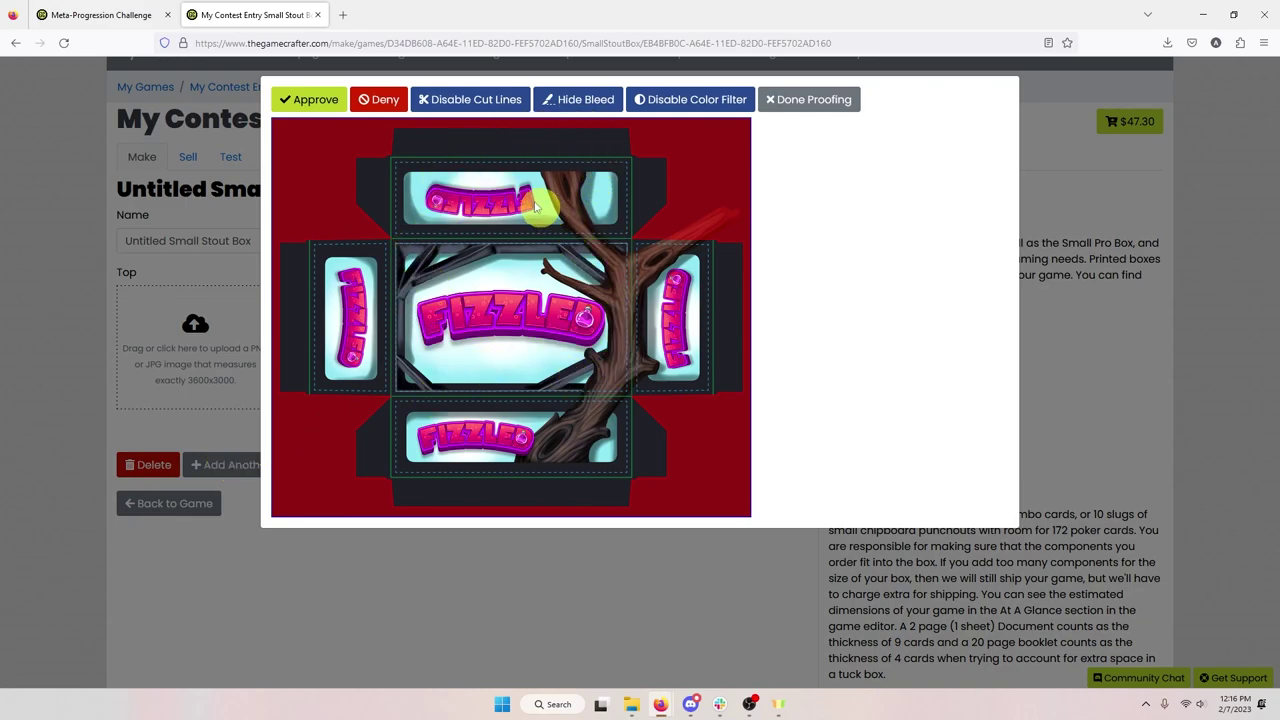
click(479, 110)
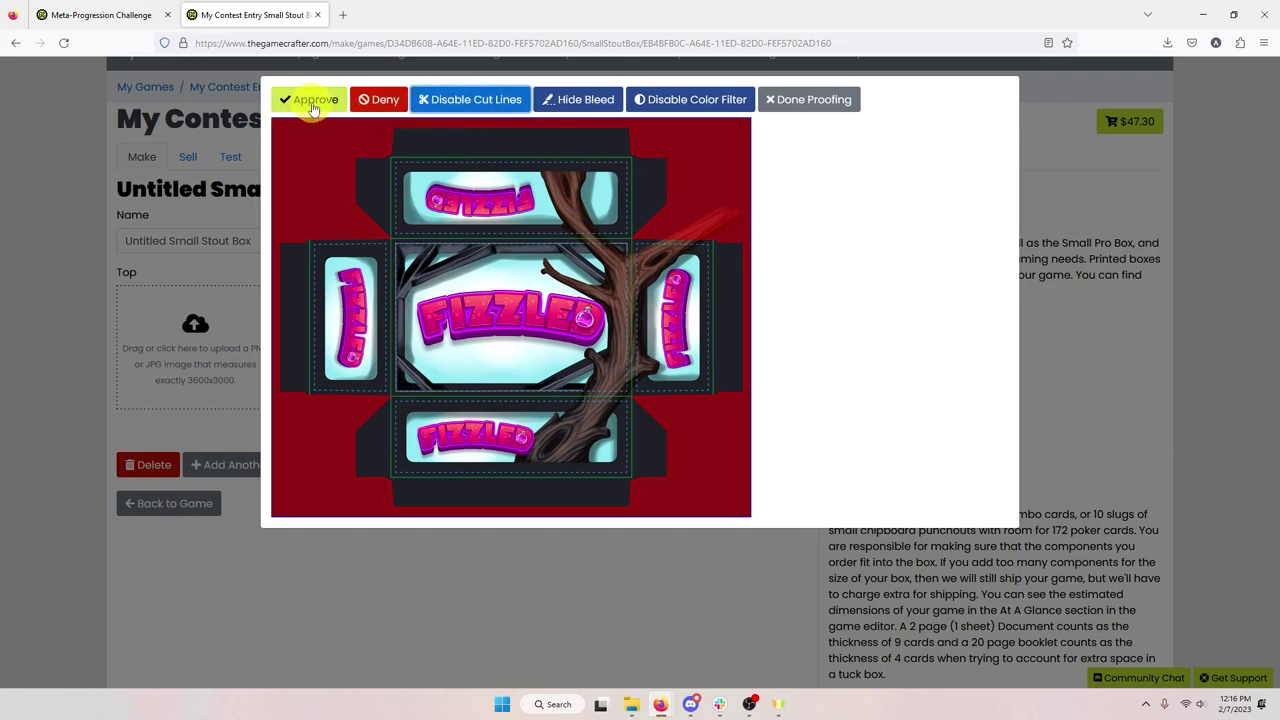
click(312, 106)
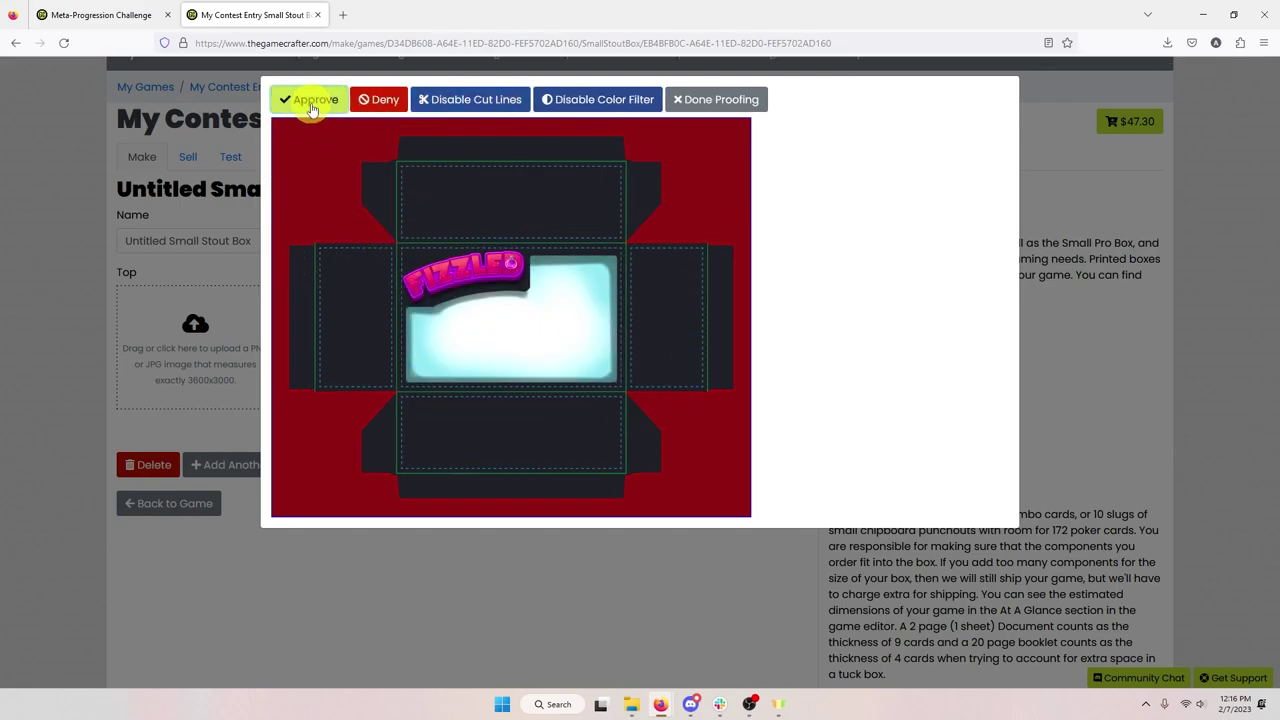
click(312, 103)
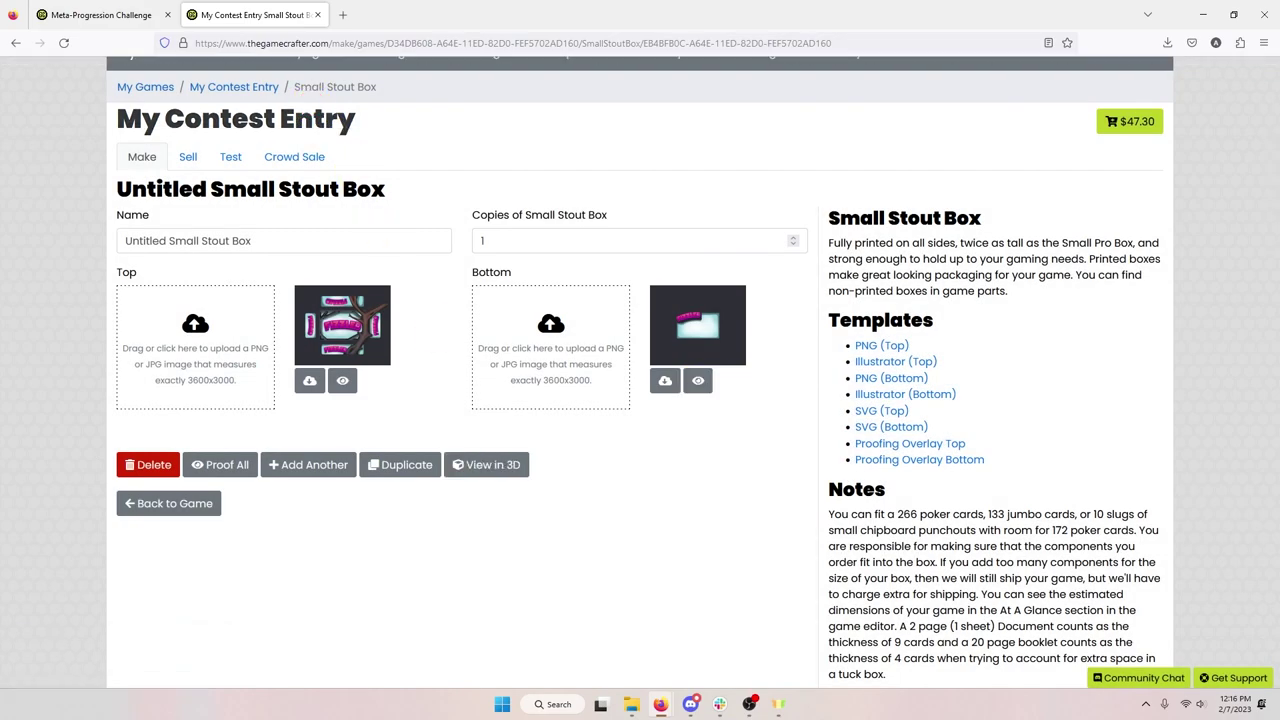
Step: Upload the small-booklet image from the Shop Images folder as the game's downloadable file and set its availability to Free
click(142, 157)
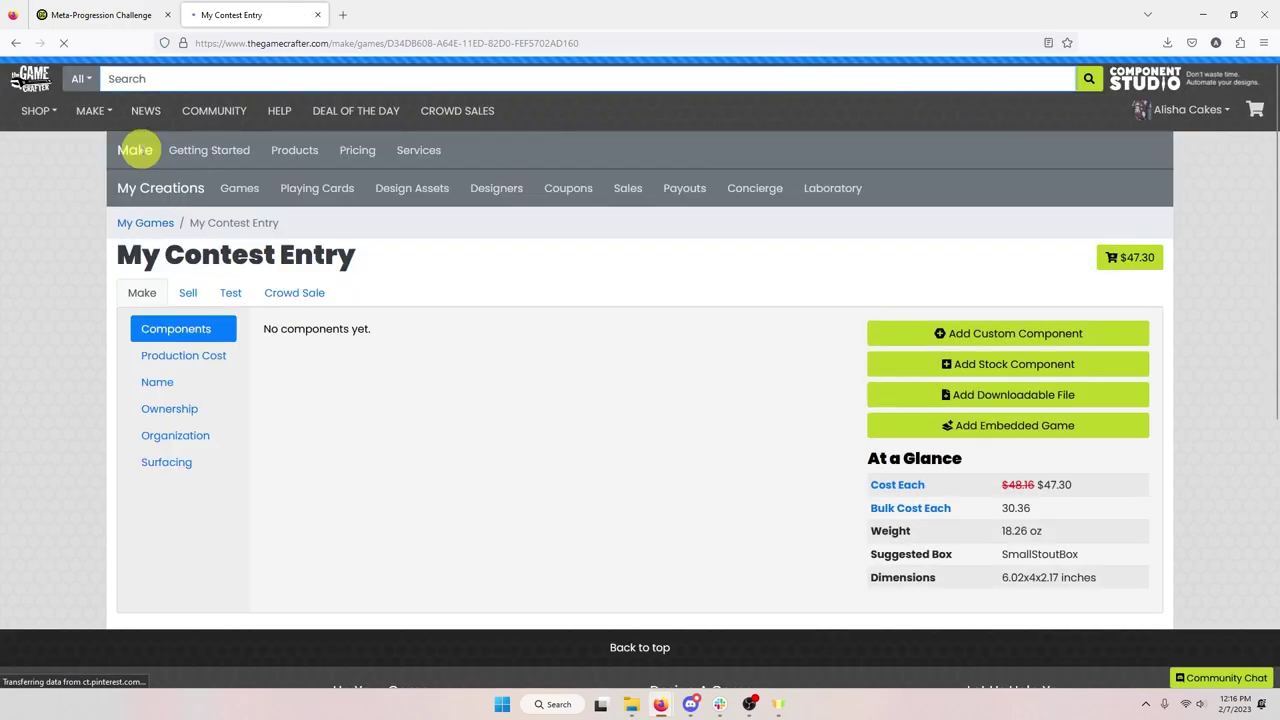
click(1020, 400)
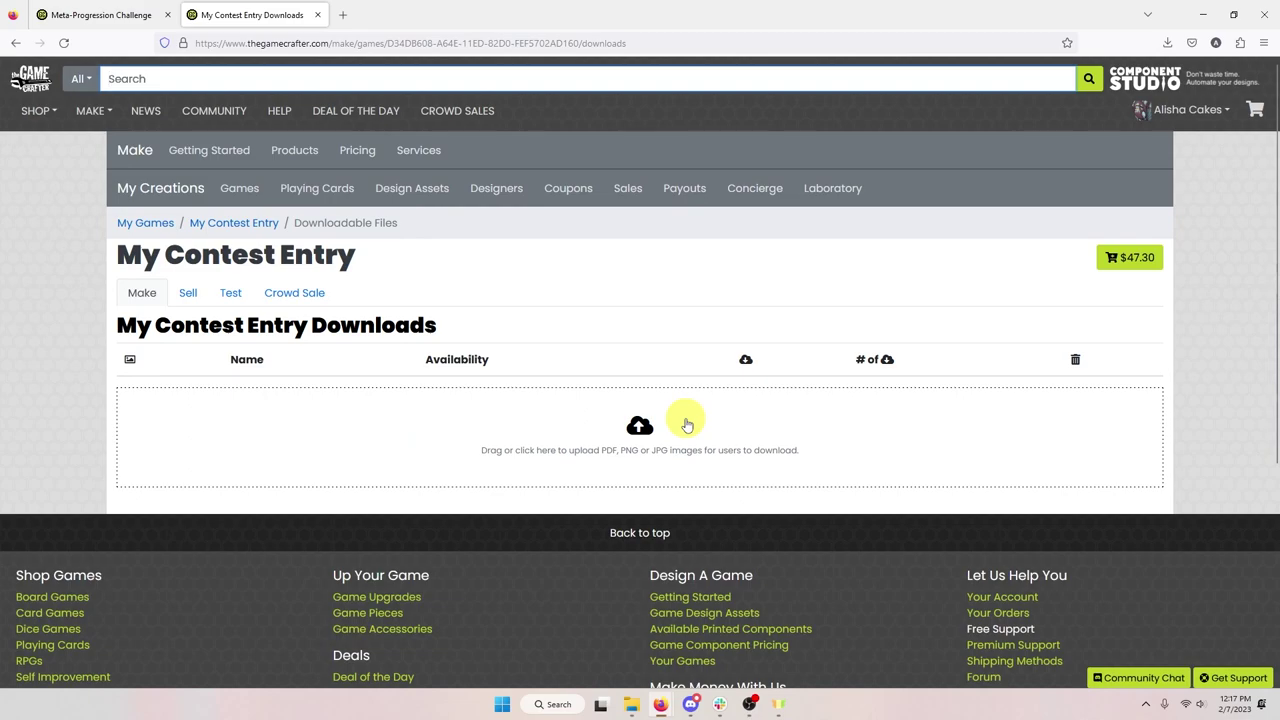
click(631, 704)
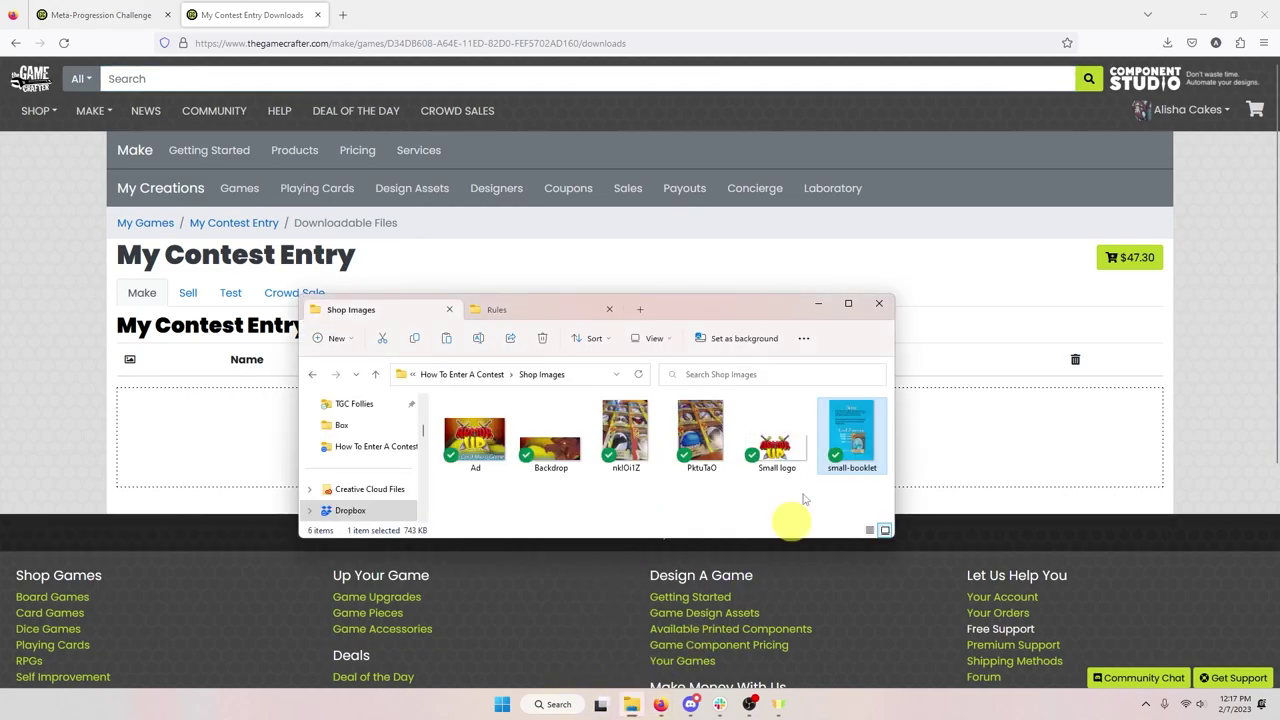
drag(863, 430, 1006, 434)
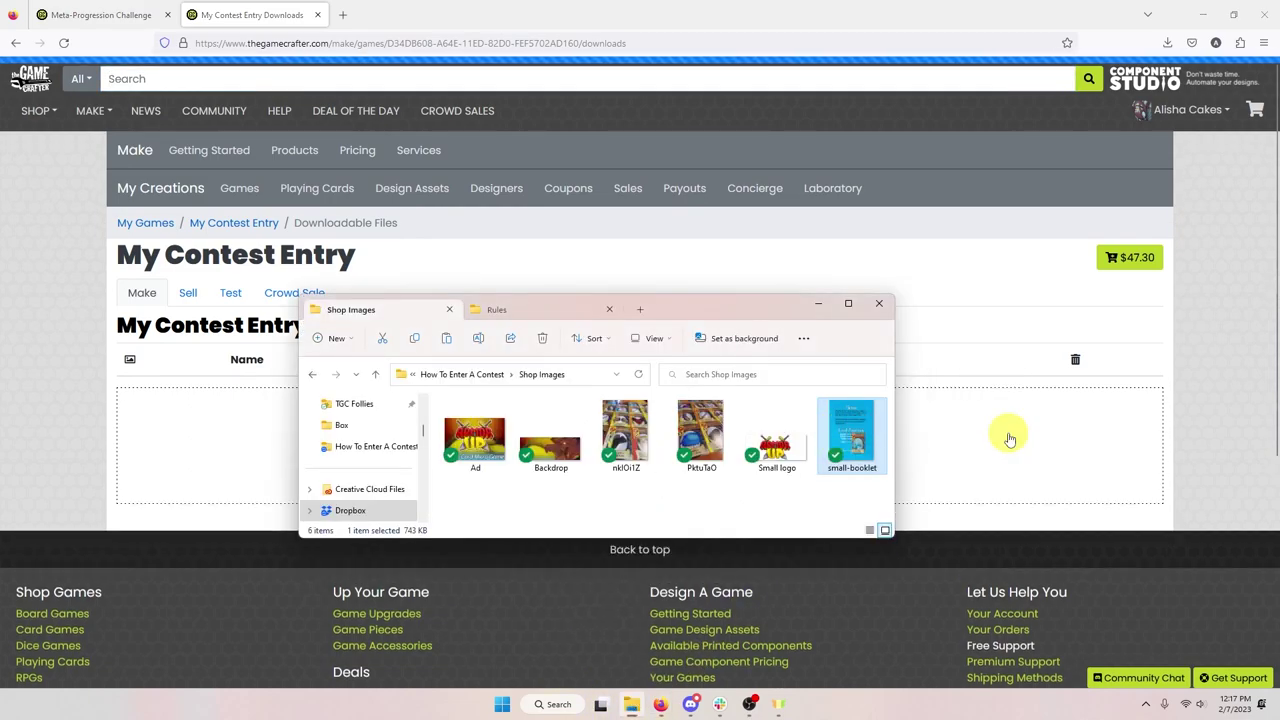
click(980, 338)
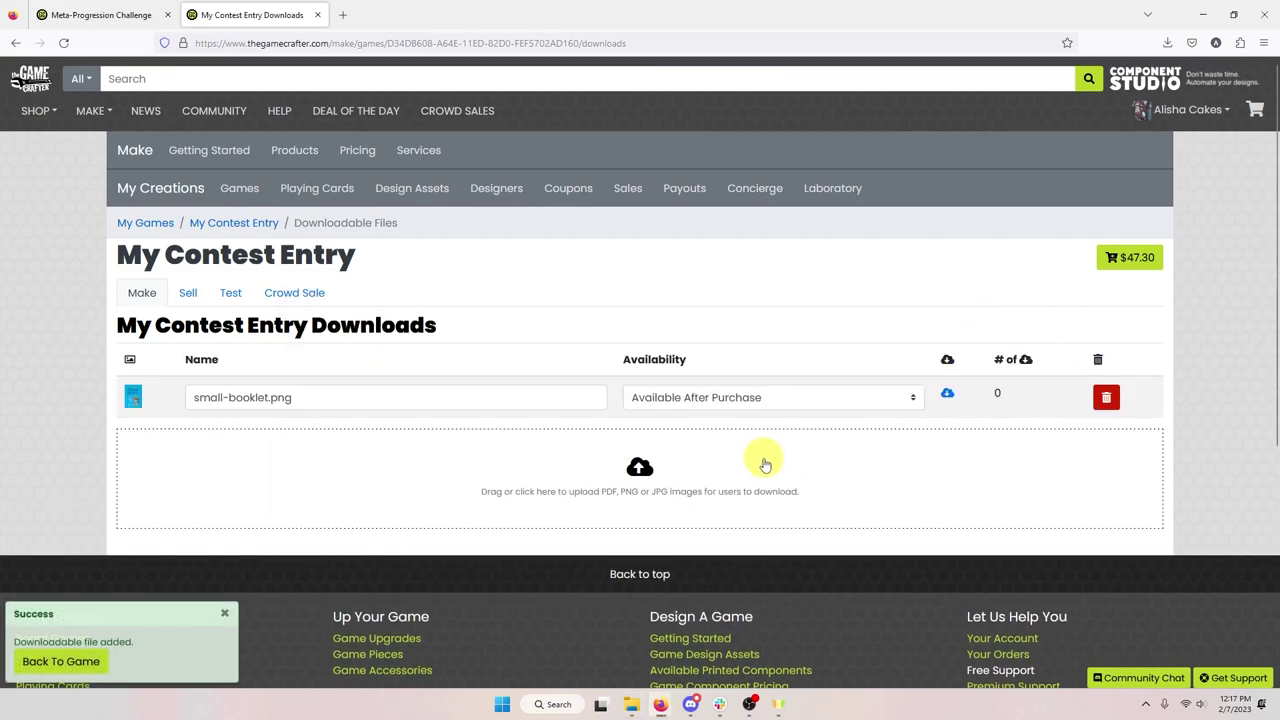
click(699, 407)
click(638, 443)
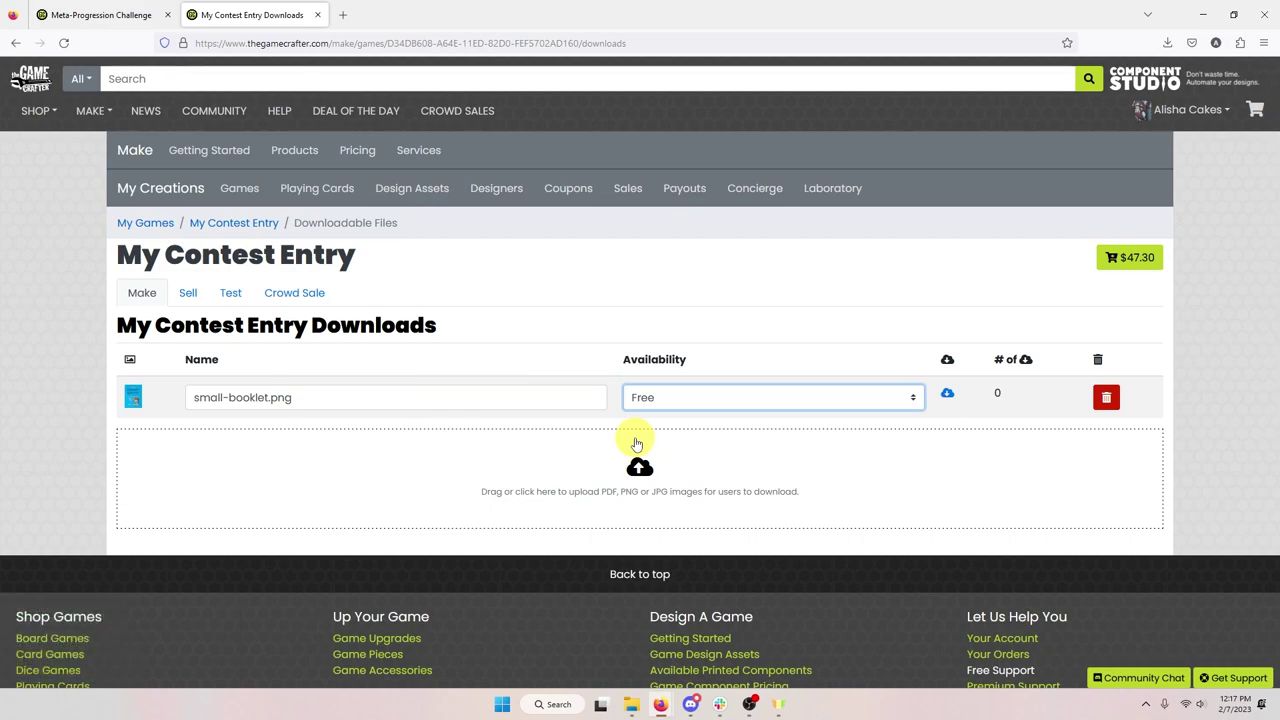
Step: In the game's selling vitals, set the player count to a minimum of 2 and a maximum of 4
click(189, 295)
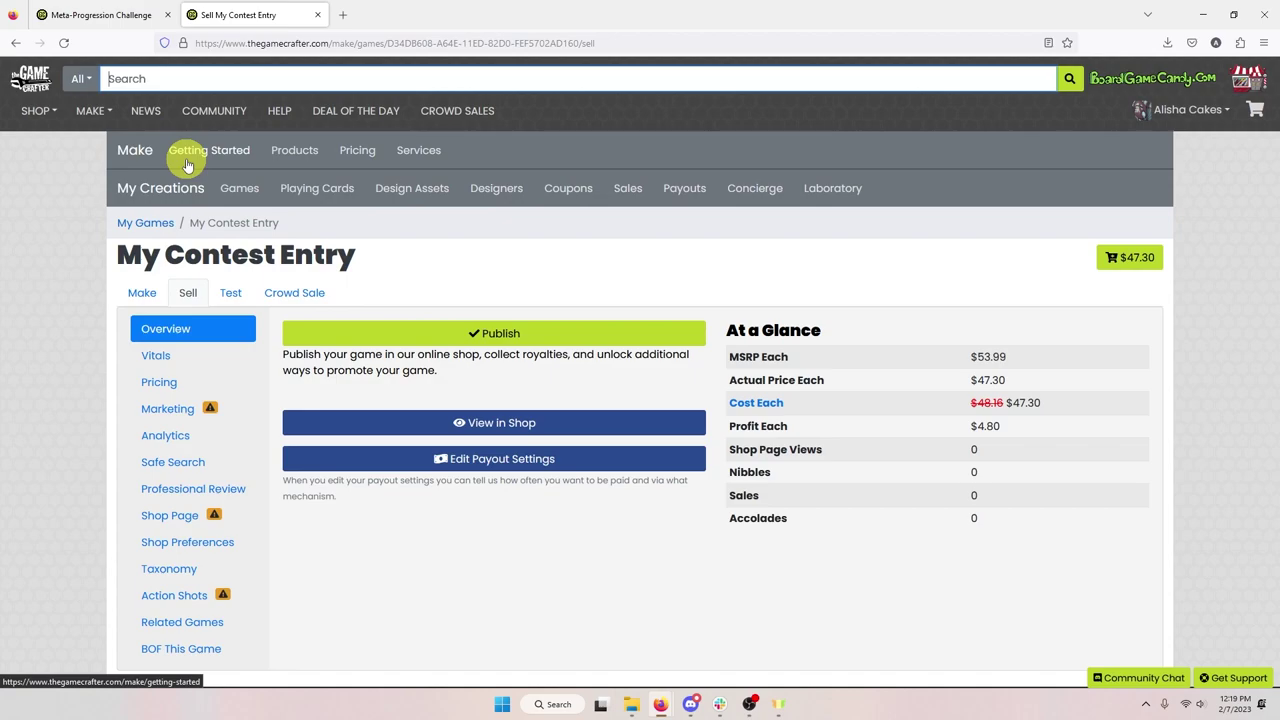
click(161, 358)
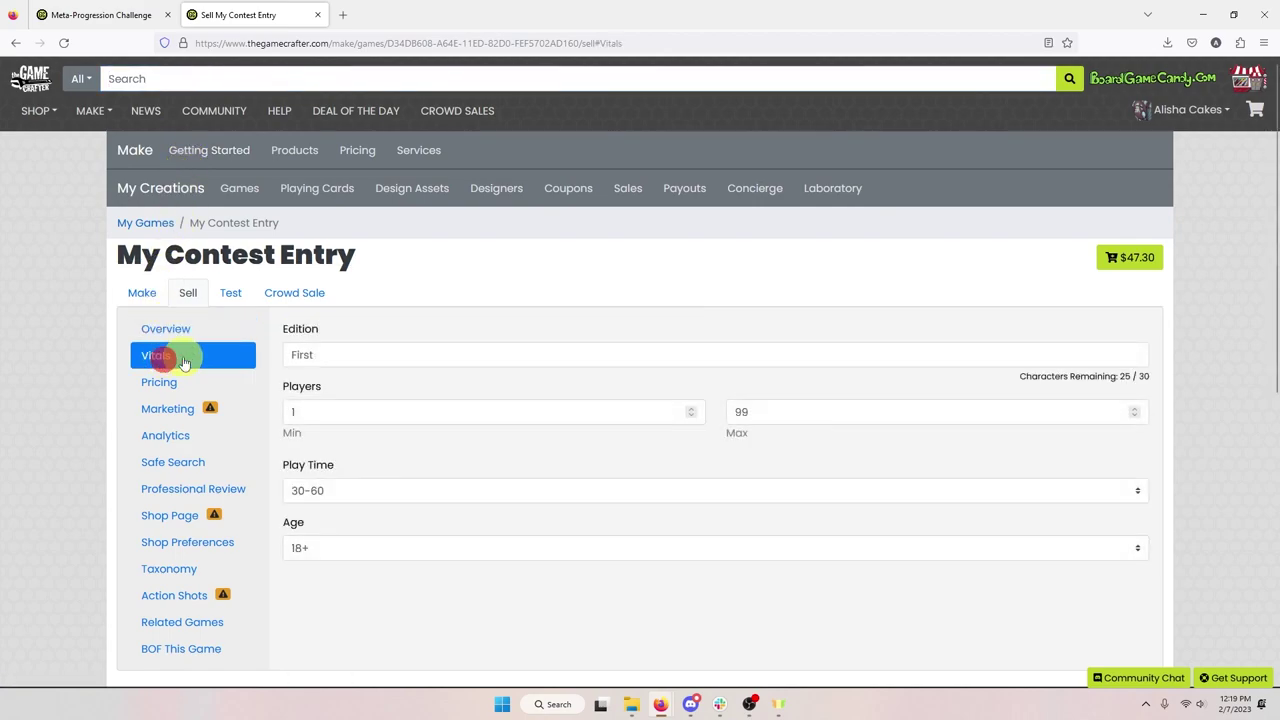
scroll(253, 397, down, 1)
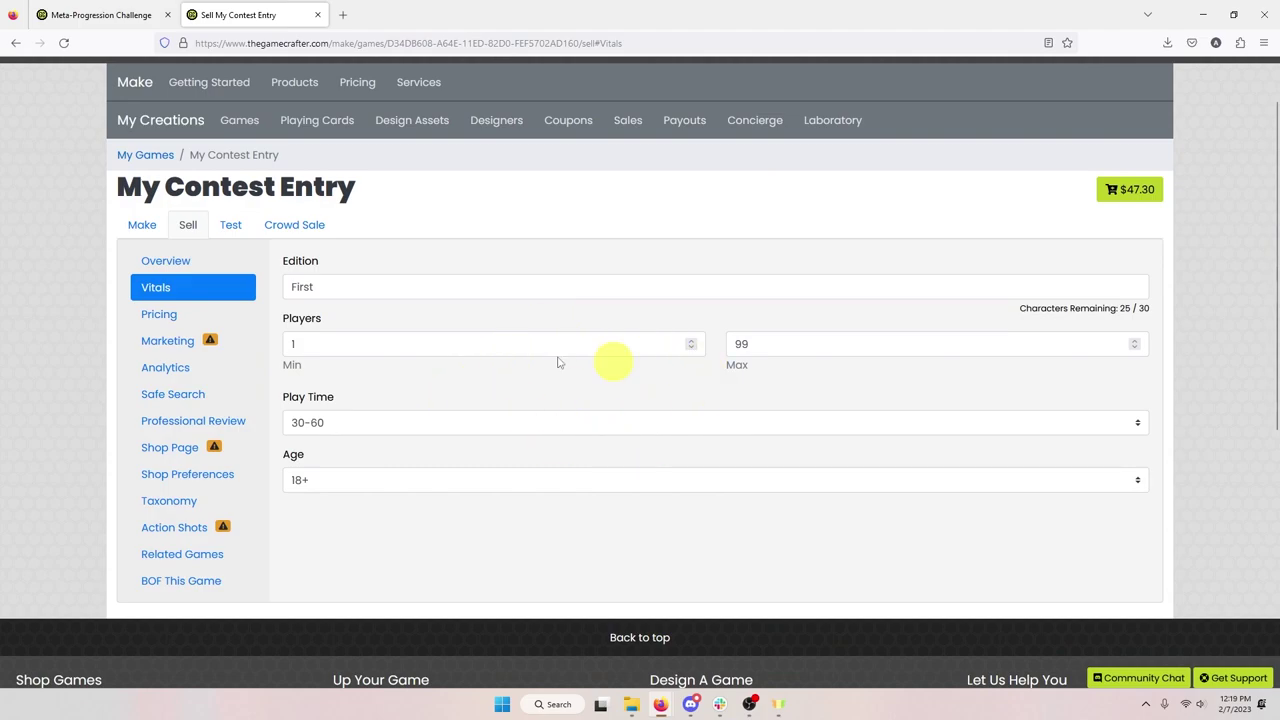
double_click(400, 337)
text(2)
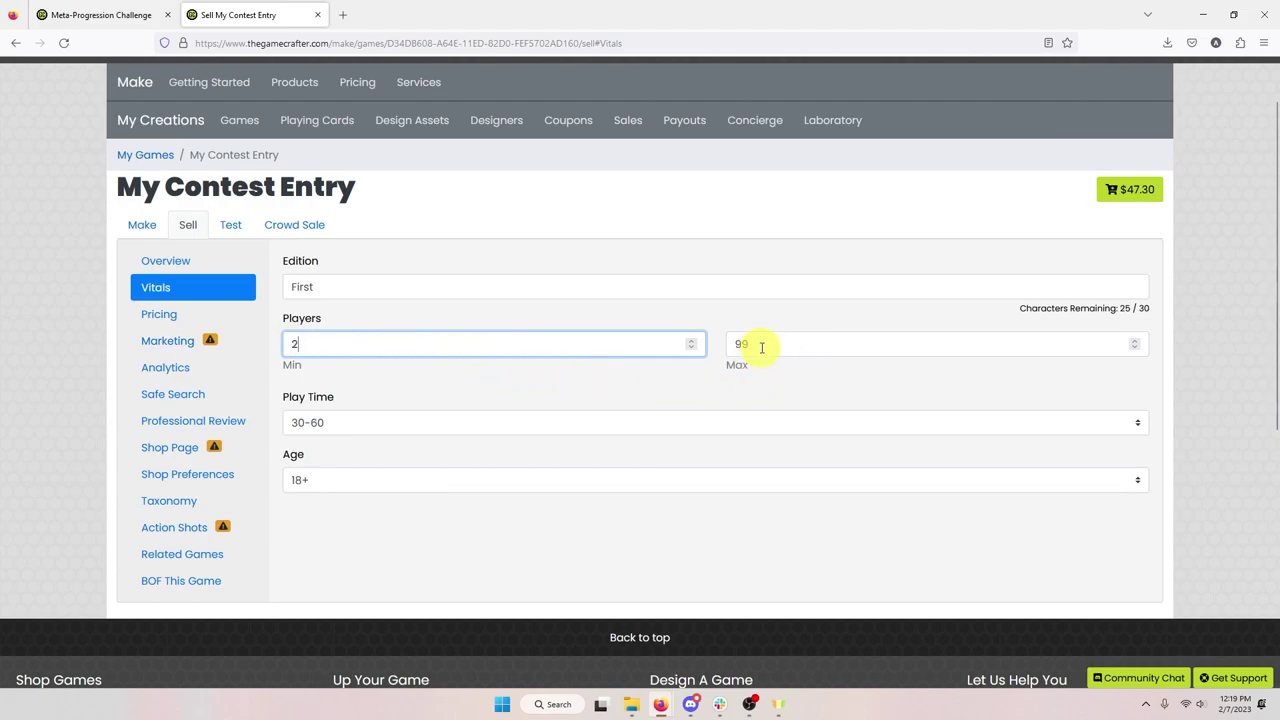
double_click(760, 343)
text(4)
click(686, 389)
Step: Set the game's play time to <30 and its age rating to 12+
click(327, 424)
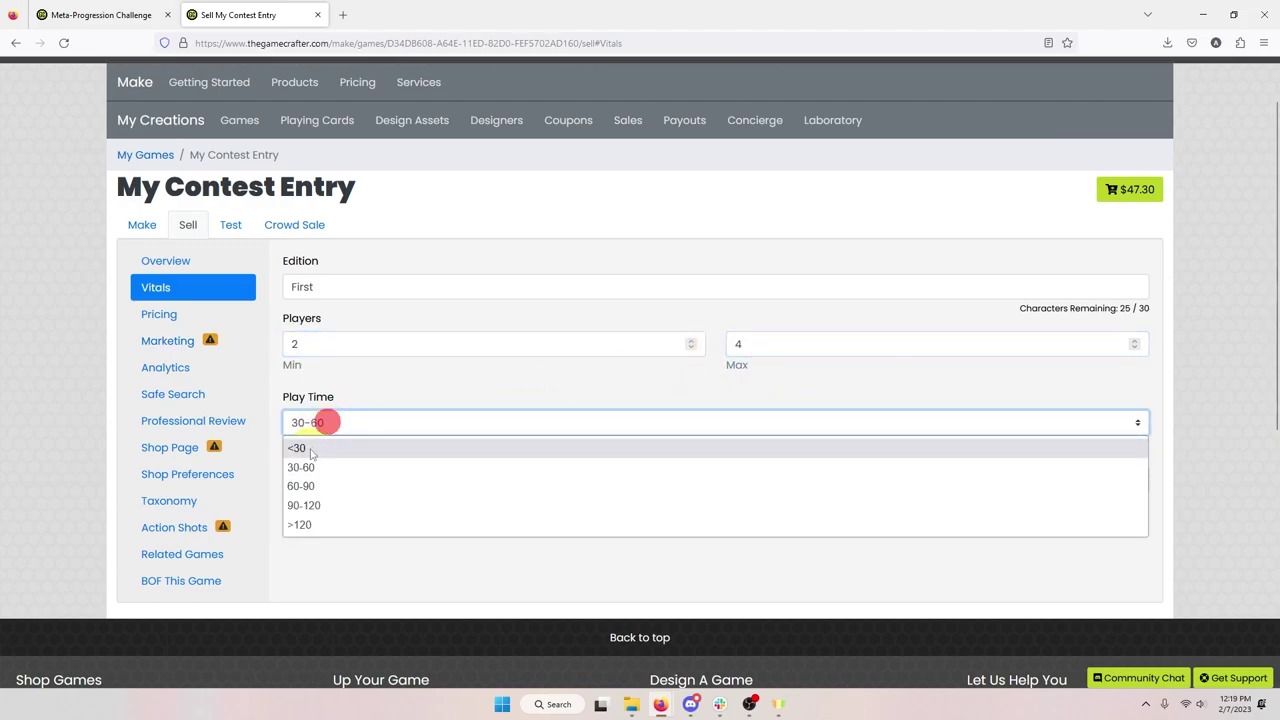
click(307, 448)
click(316, 482)
click(308, 507)
click(417, 541)
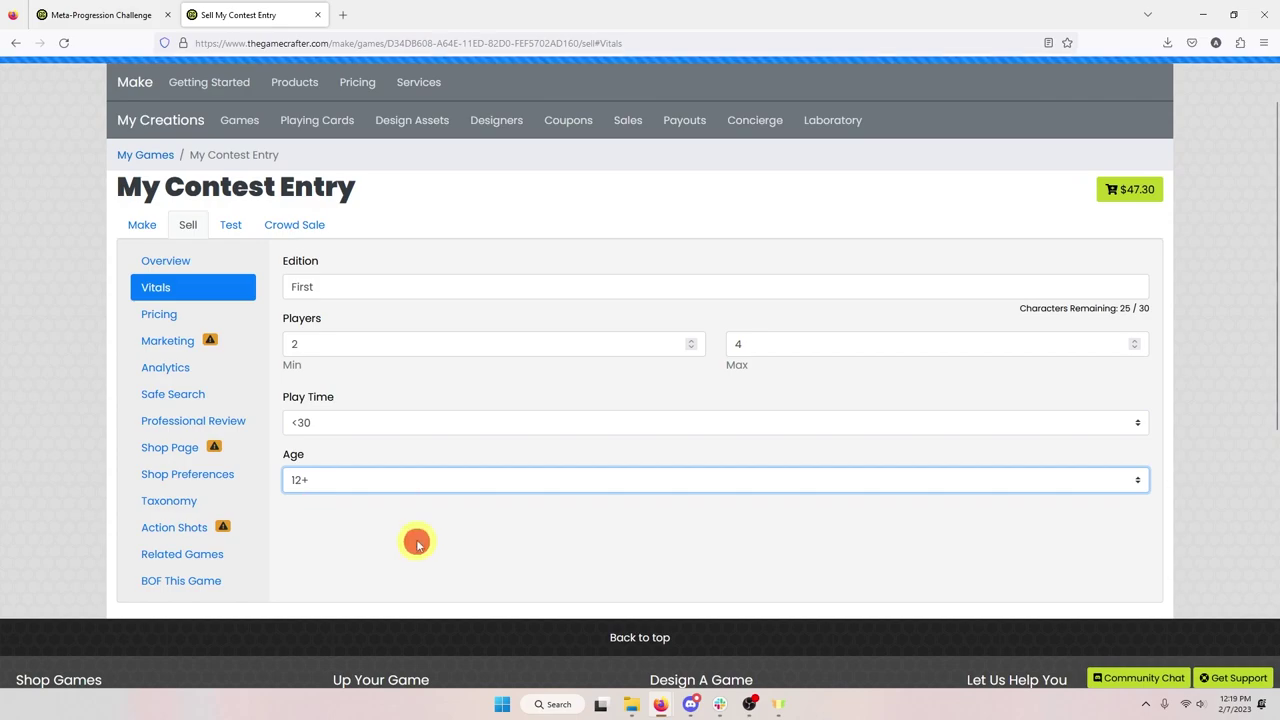
Step: Compare the game's pricing with the cost limit in the Meta-Progression Challenge rules
click(153, 313)
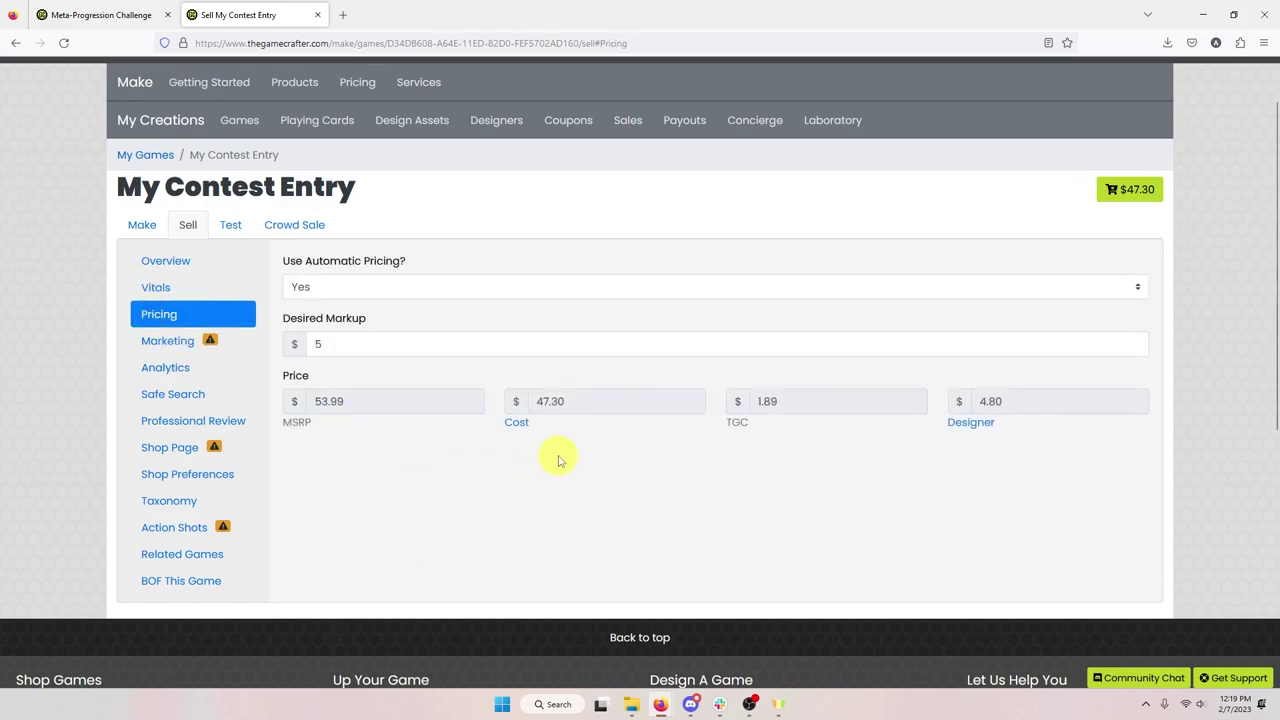
click(100, 14)
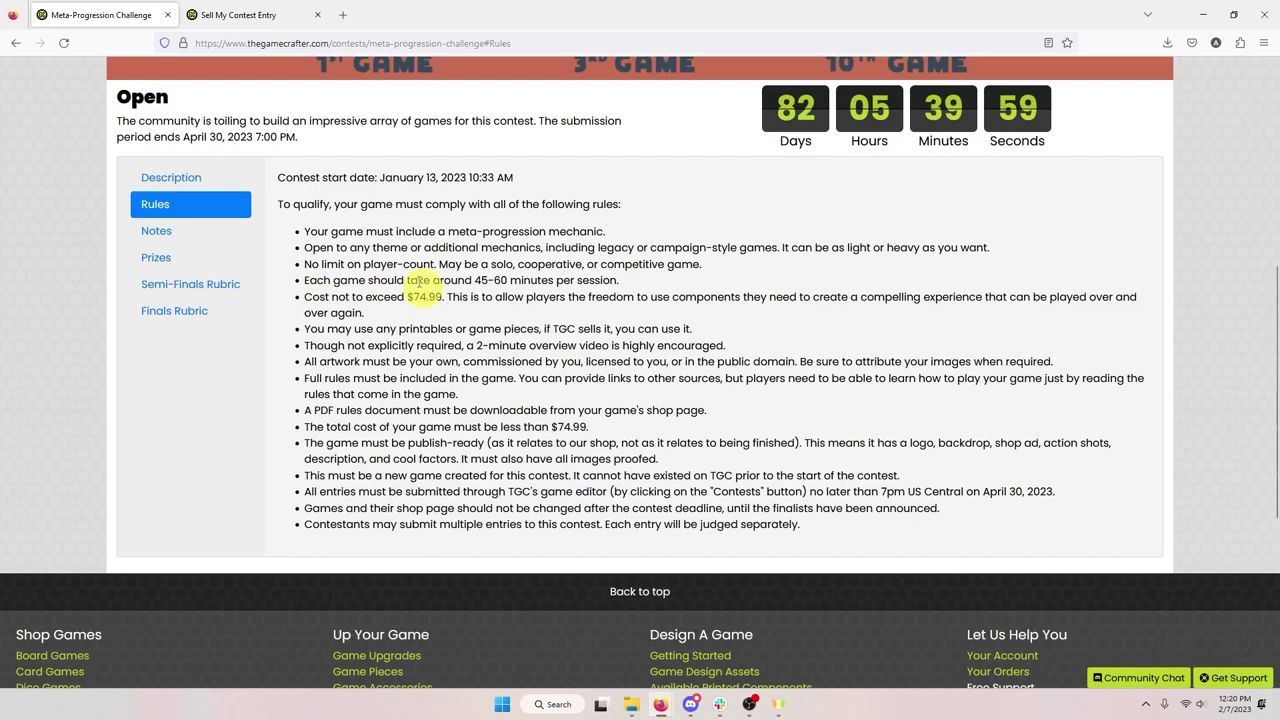
click(272, 16)
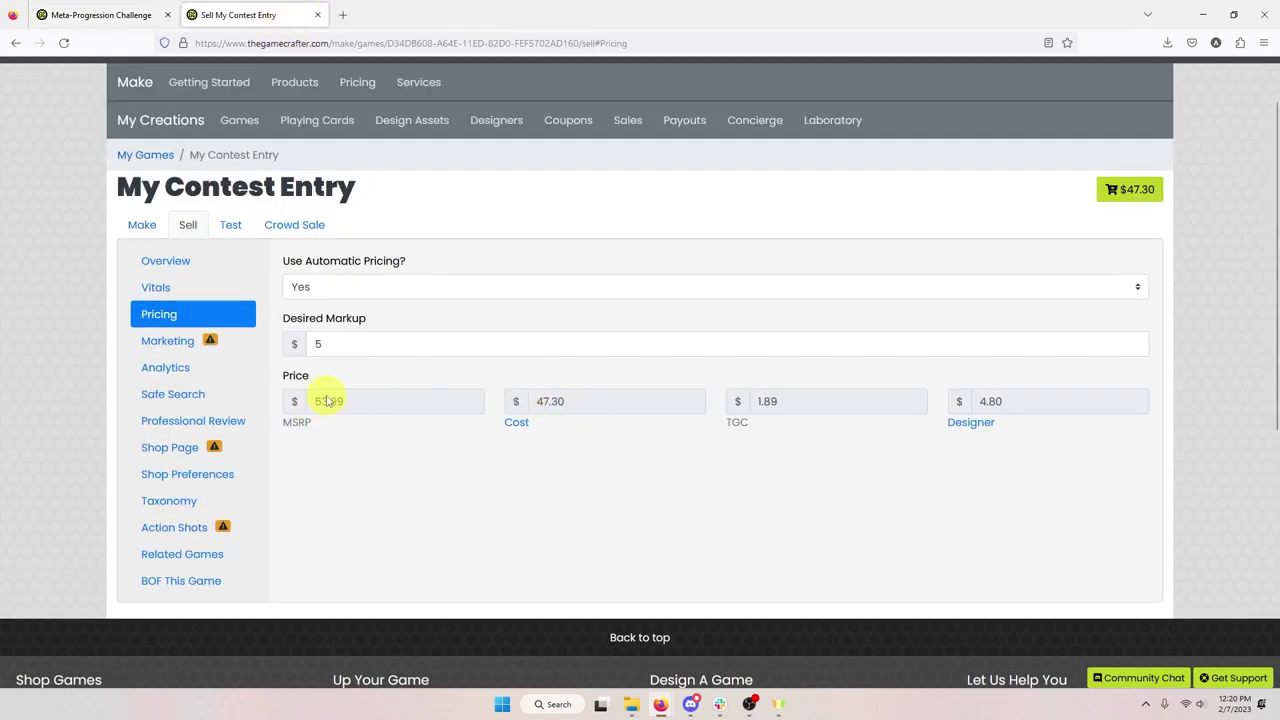
Step: Fill in the three marketing cool factors as Much wow, So cool and Absolutly boss
click(166, 343)
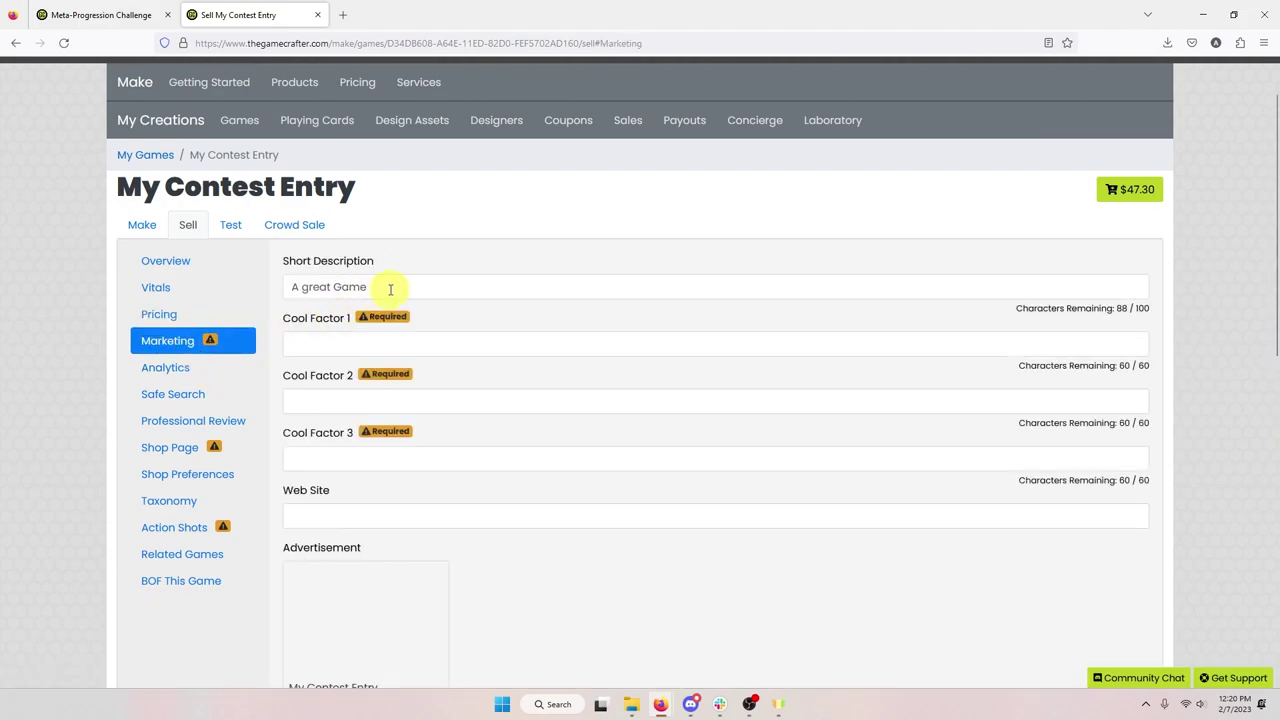
drag(386, 288, 289, 287)
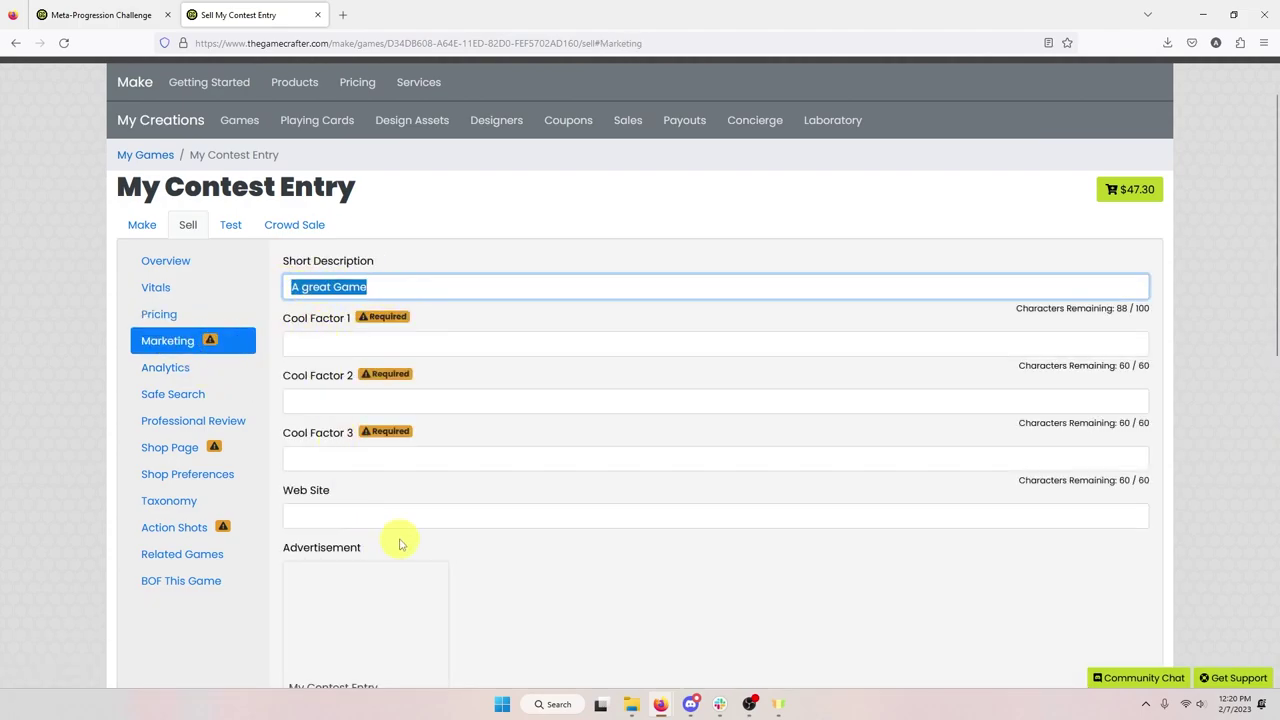
scroll(398, 542, down, 2)
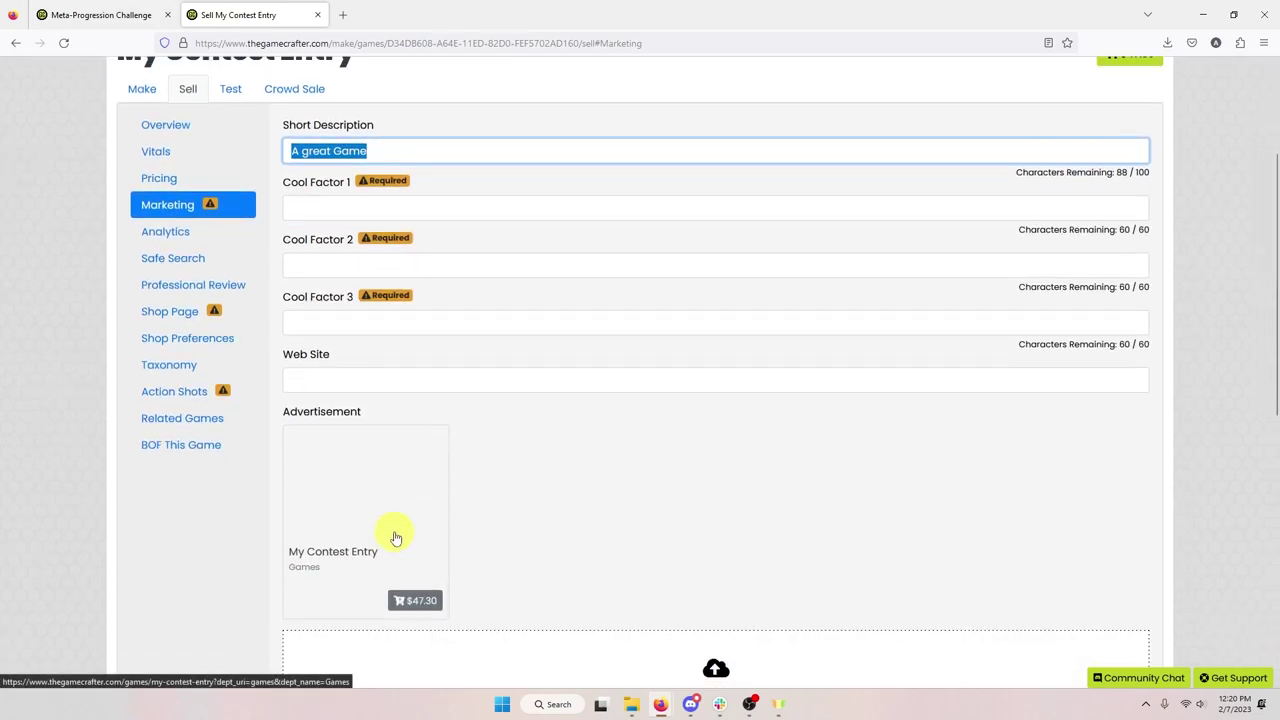
scroll(494, 545, down, 3)
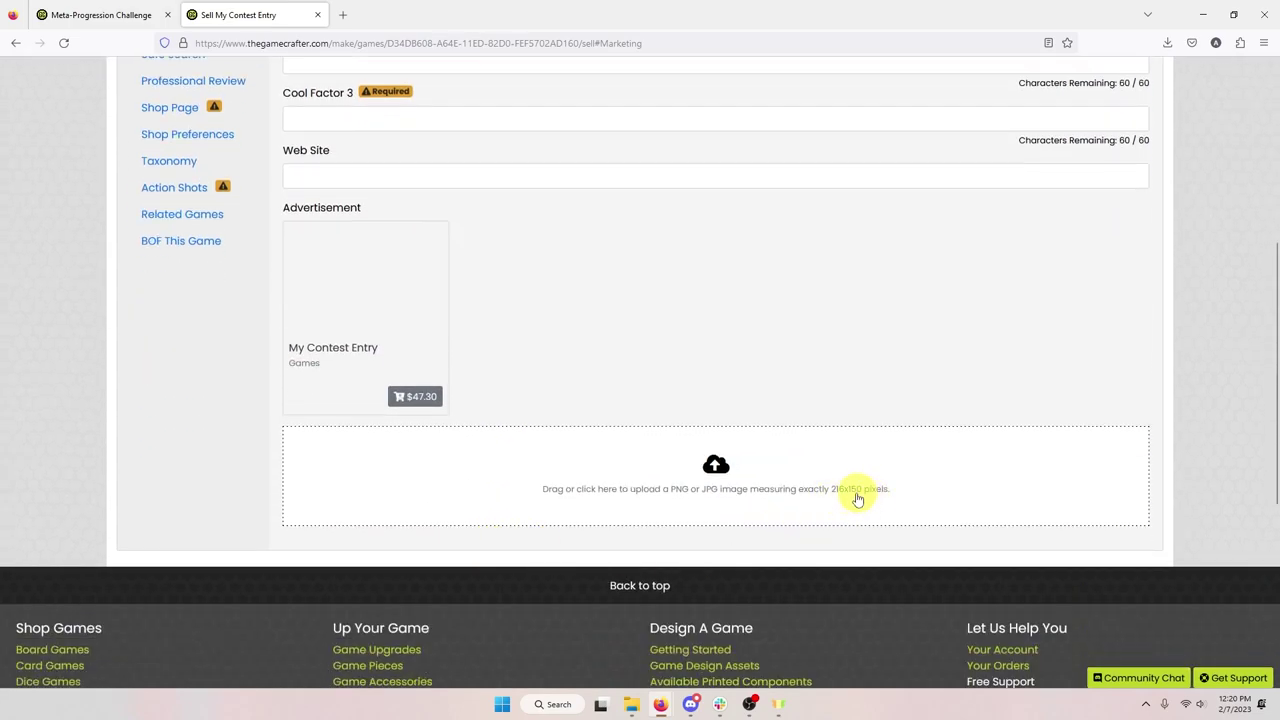
scroll(829, 494, up, 3)
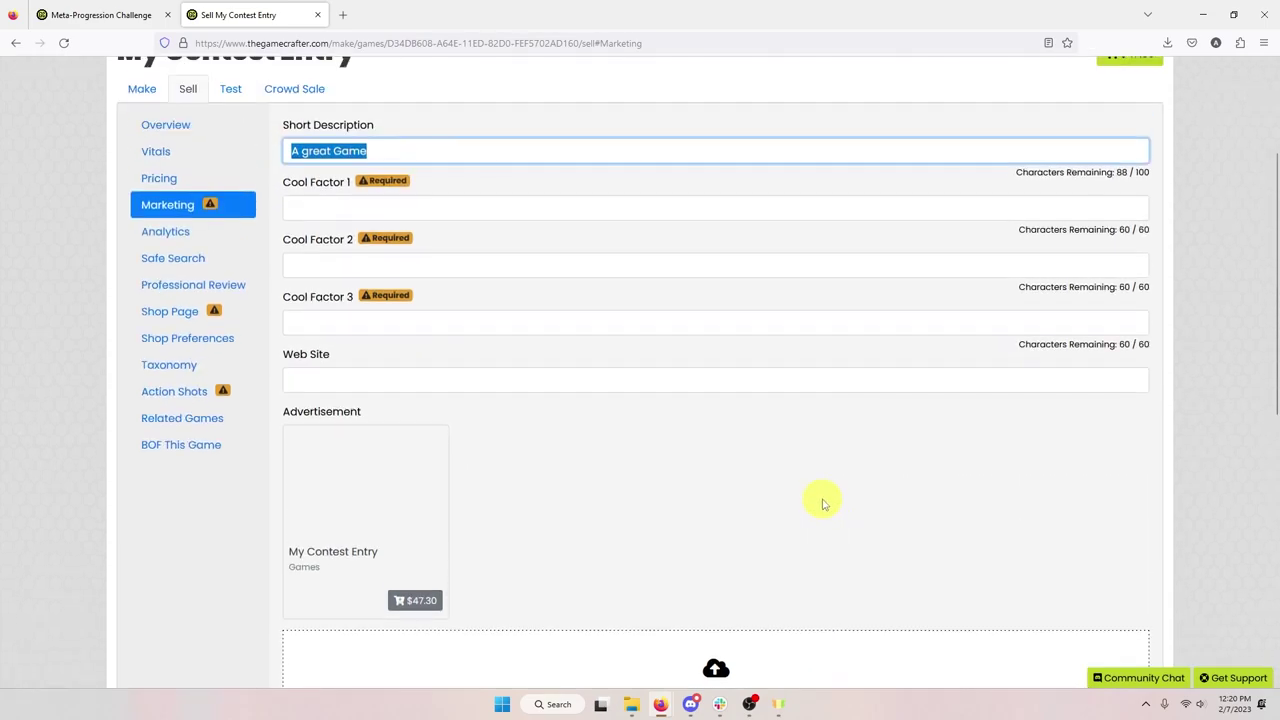
scroll(820, 500, down, 1)
click(363, 140)
text(Much wow)
key(Tab)
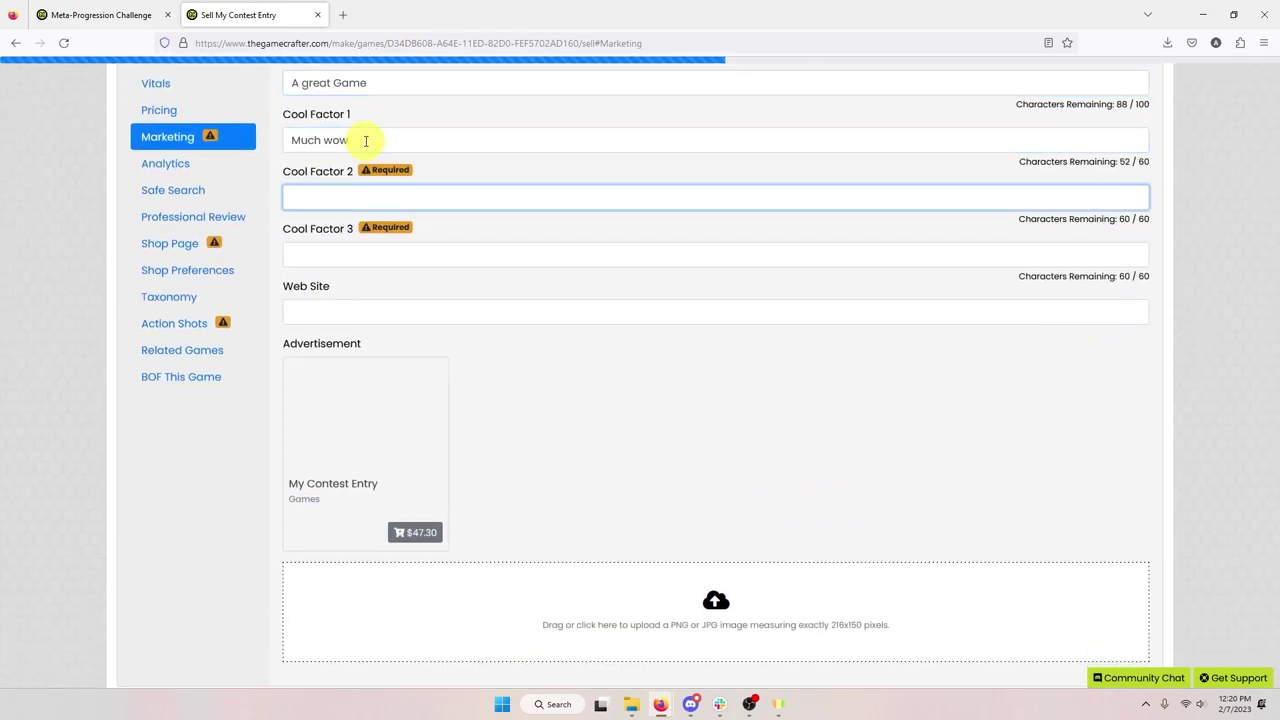
text(So cool)
key(Tab)
text(Absolutly boss)
key(Tab)
Step: Set the game's marketing website to mysite.com and upload the Armor Up advertisement image
text(mysite.com)
key(Tab)
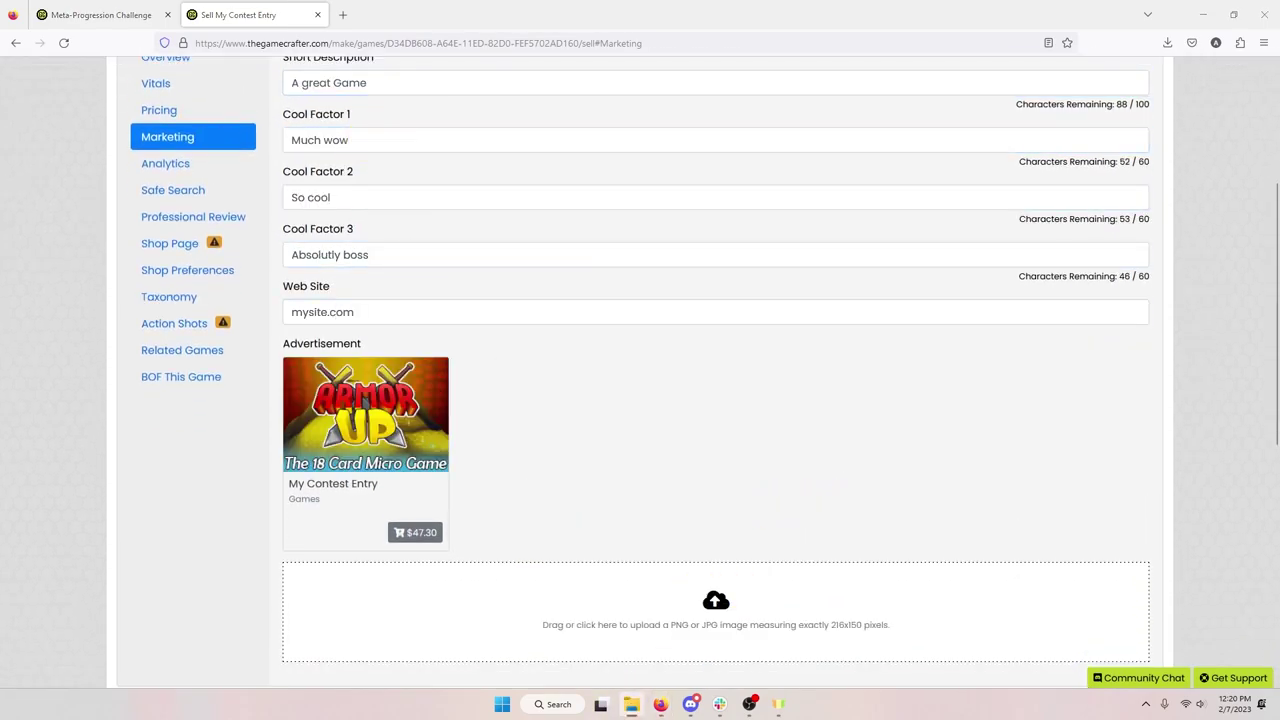
key(shift+Tab)
Step: Check the Safe Search answers and upload the Armor Up backdrop and logo images for the game's shop page
click(164, 195)
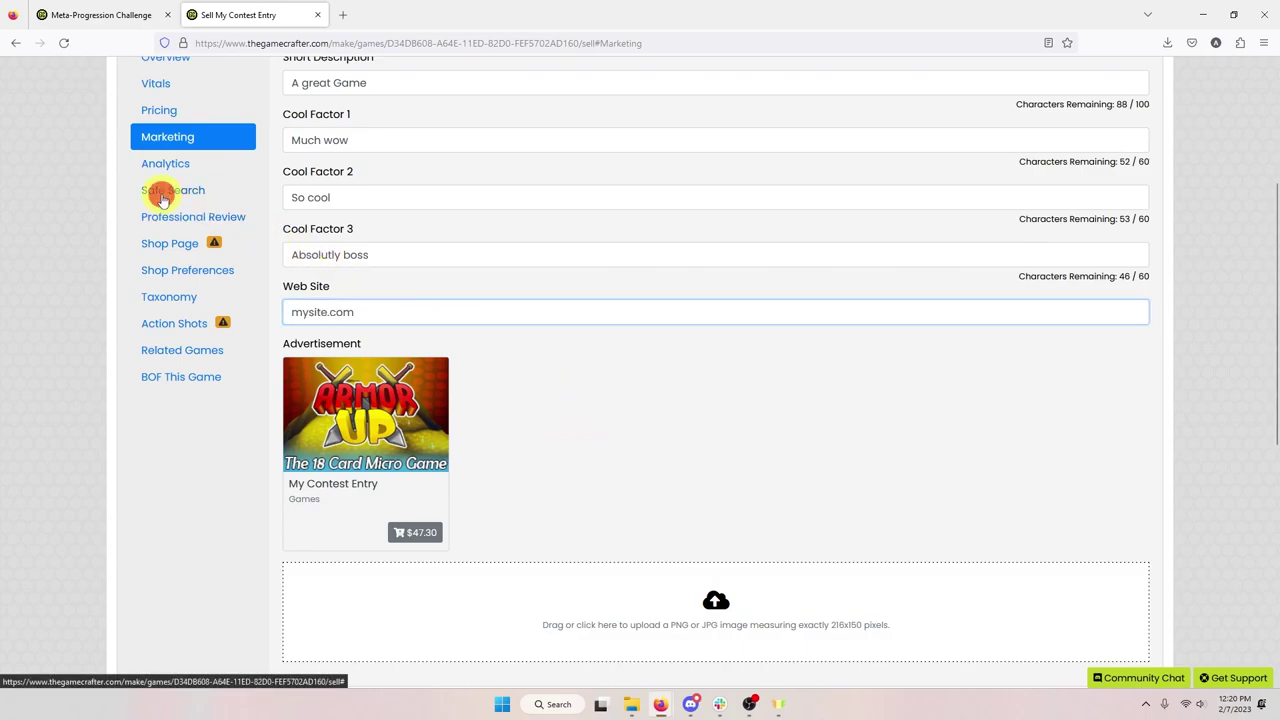
scroll(220, 271, up, 1)
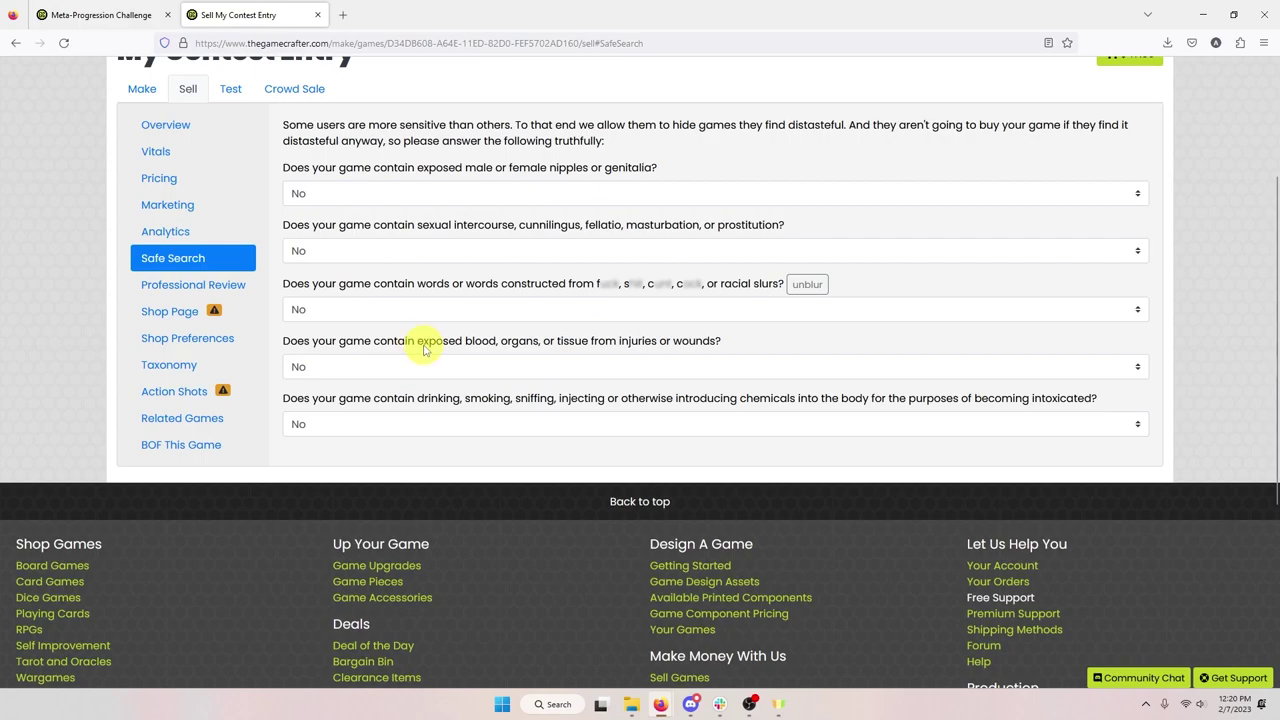
click(170, 313)
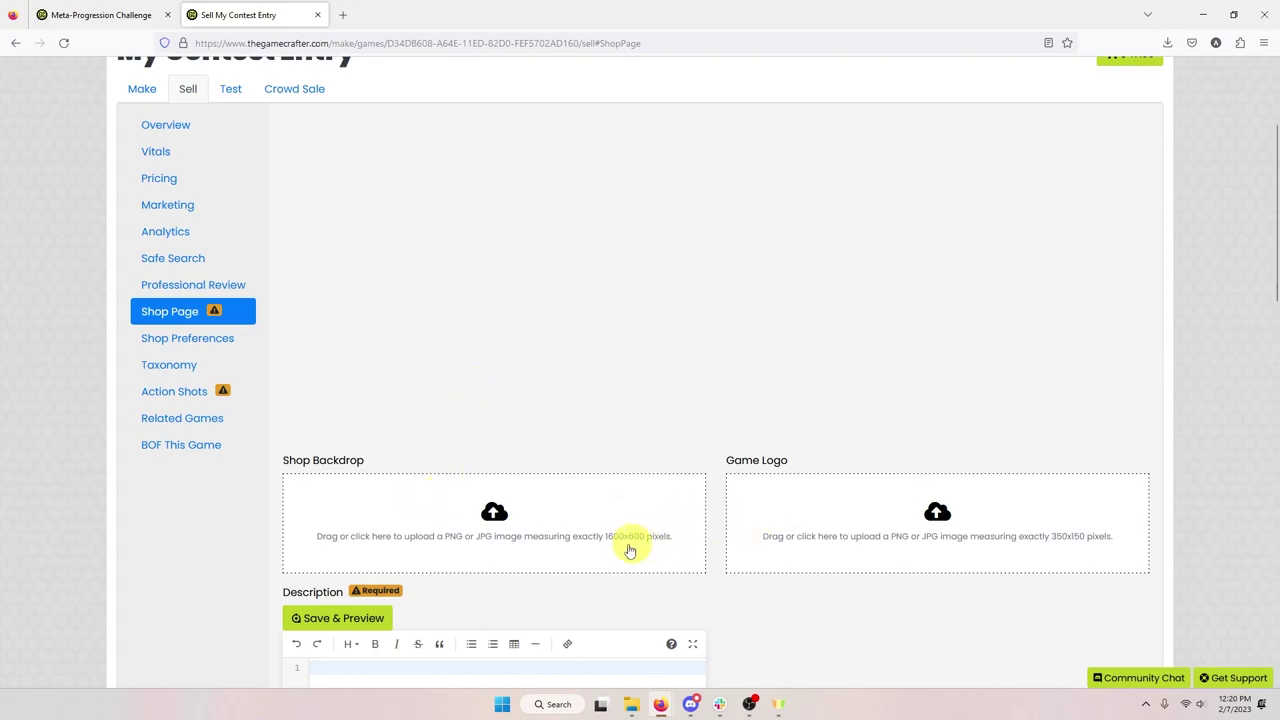
mouse_move(631, 712)
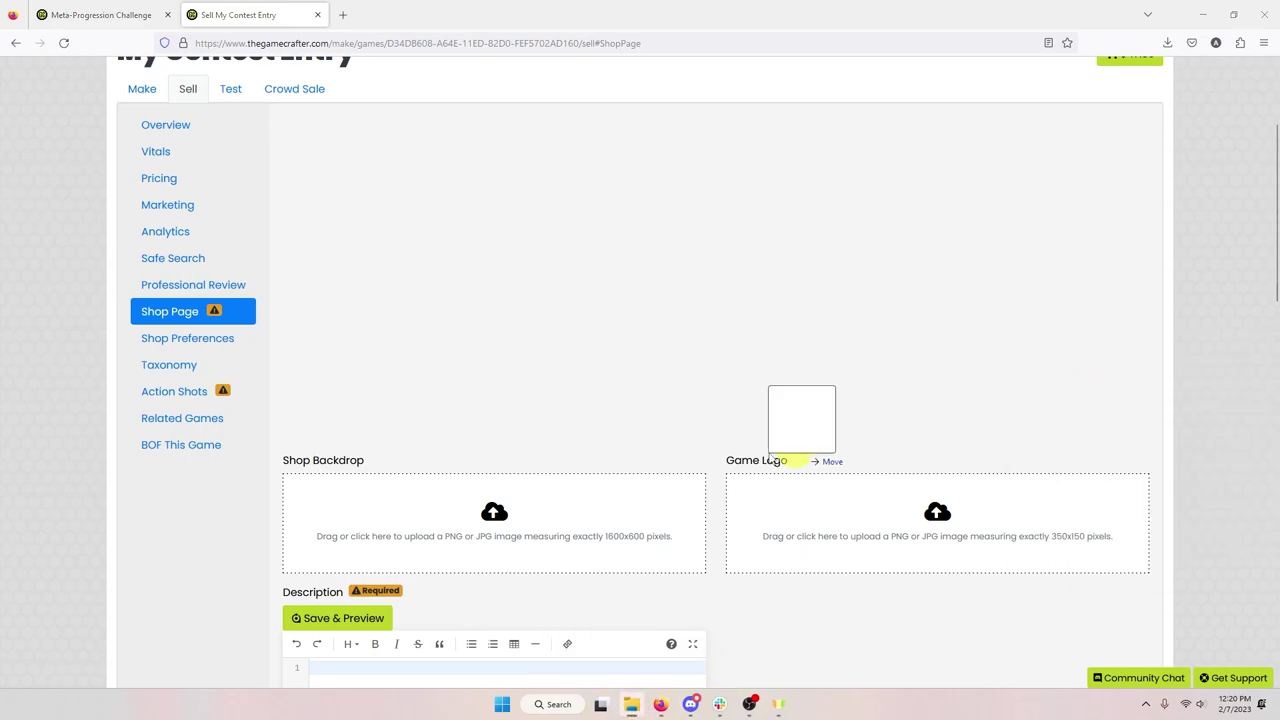
drag(811, 457, 560, 520)
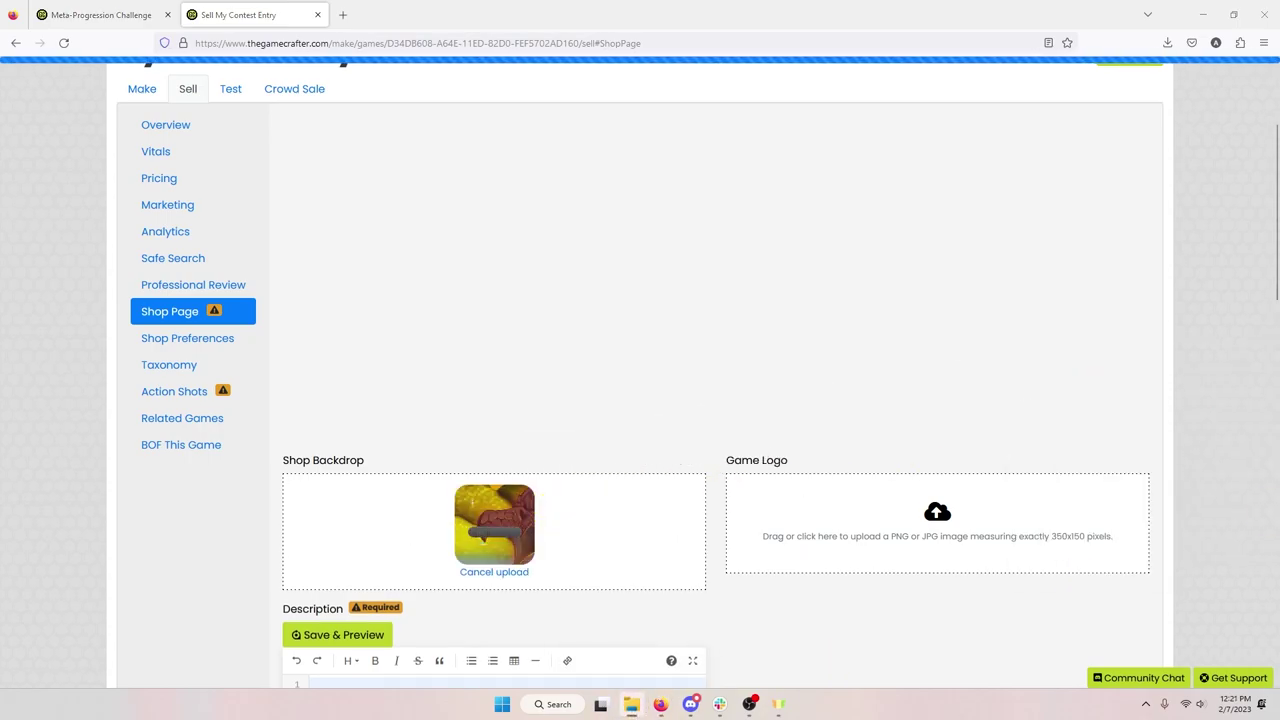
drag(1177, 508, 950, 525)
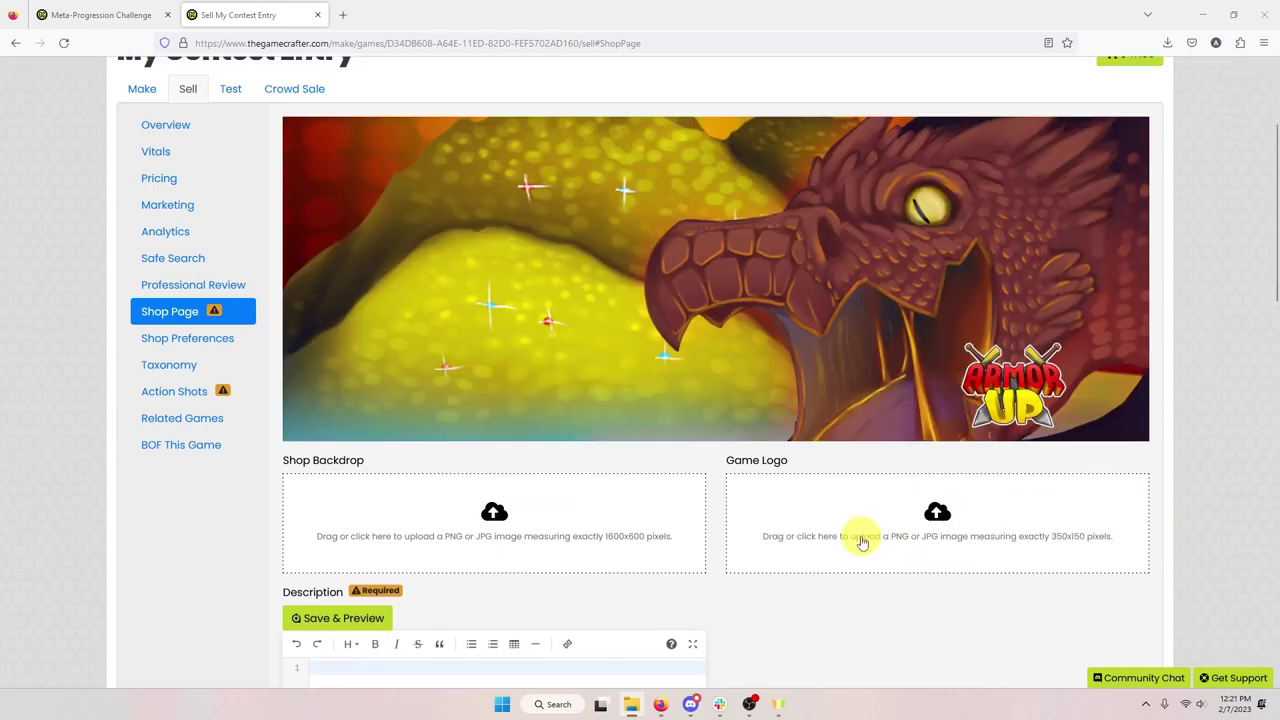
Step: Write the shop page description The best game 2023, then save and preview it
scroll(860, 535, down, 5)
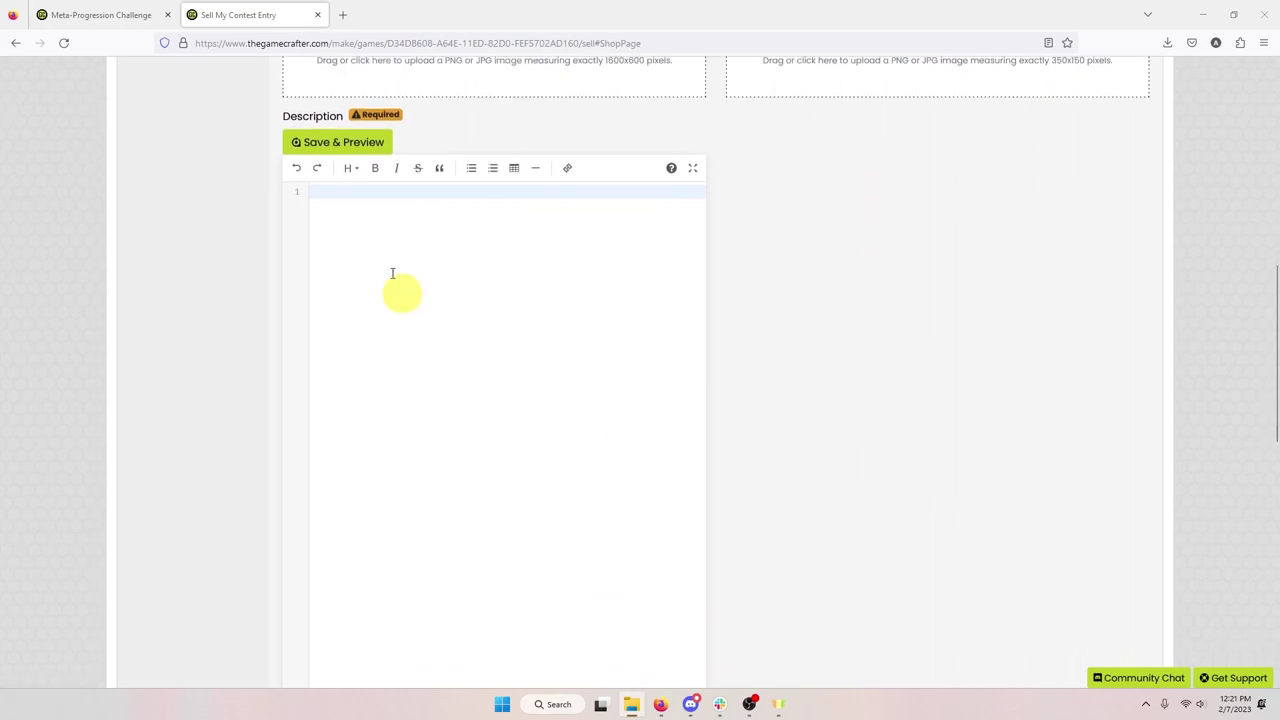
click(379, 192)
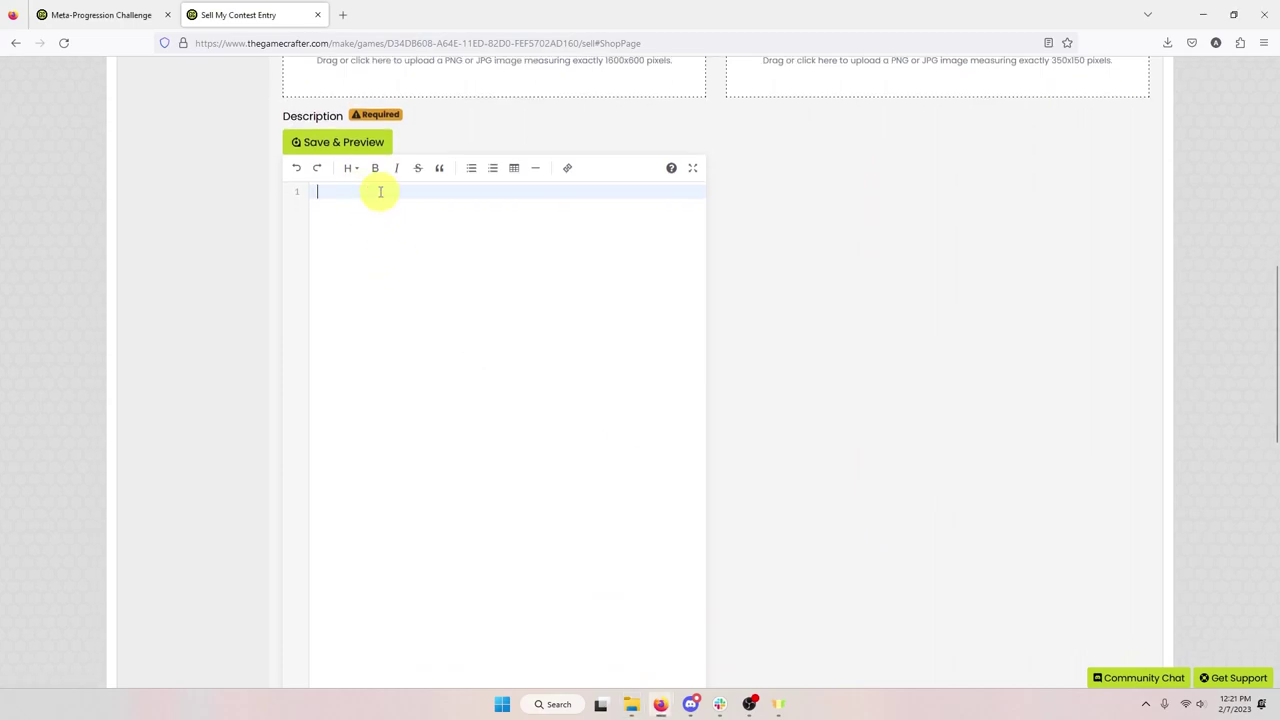
text(The )
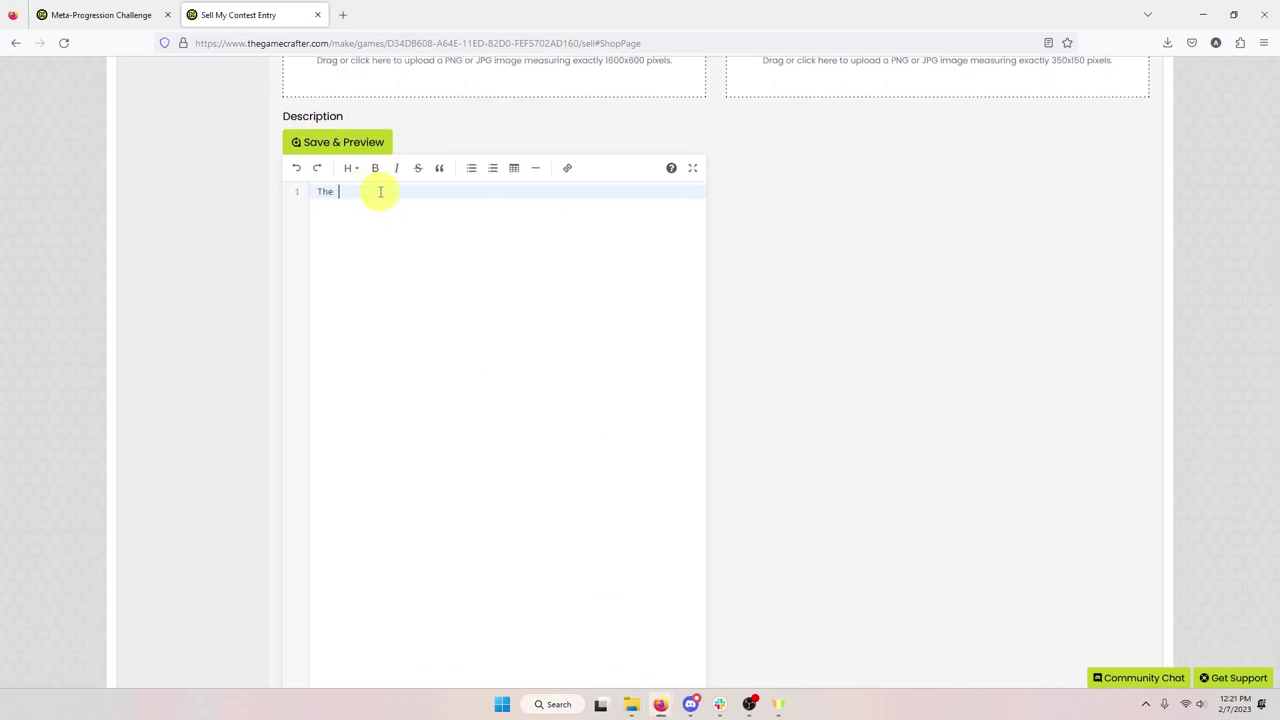
text(best game 2023)
click(368, 140)
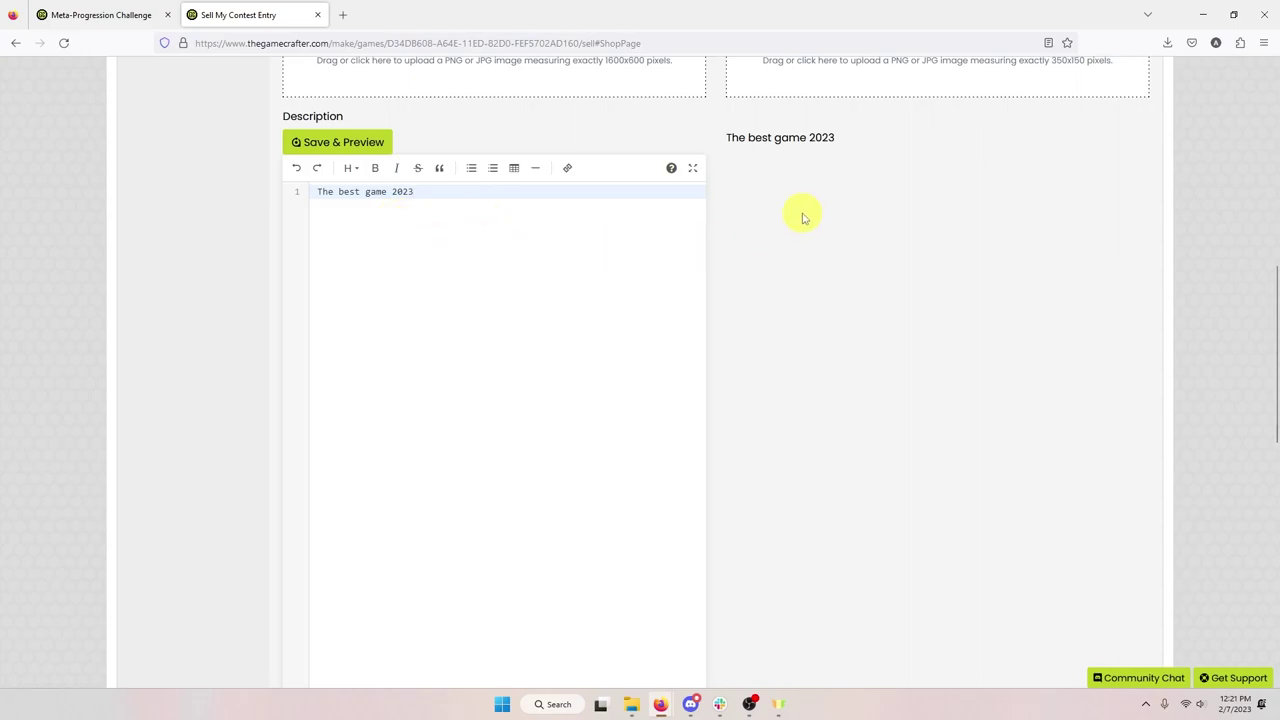
Step: In the game's shop preferences, allow viewing even when the game is unpublished
scroll(745, 242, up, 4)
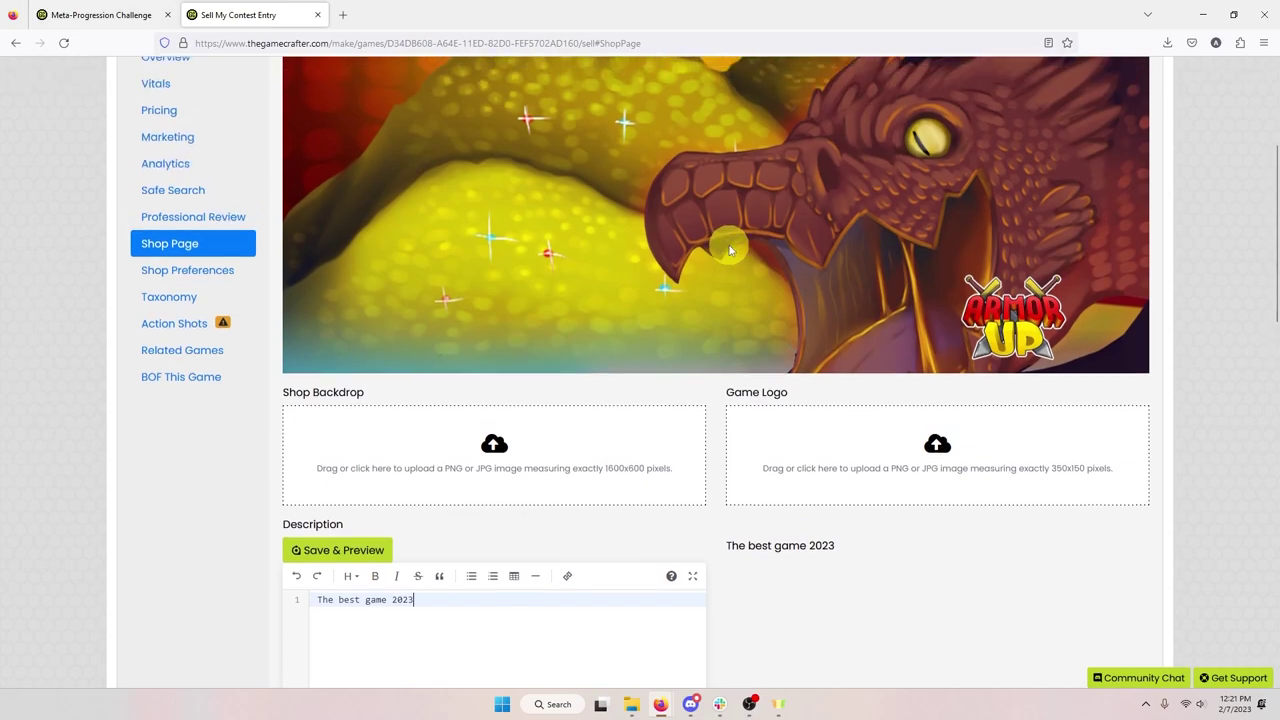
click(208, 273)
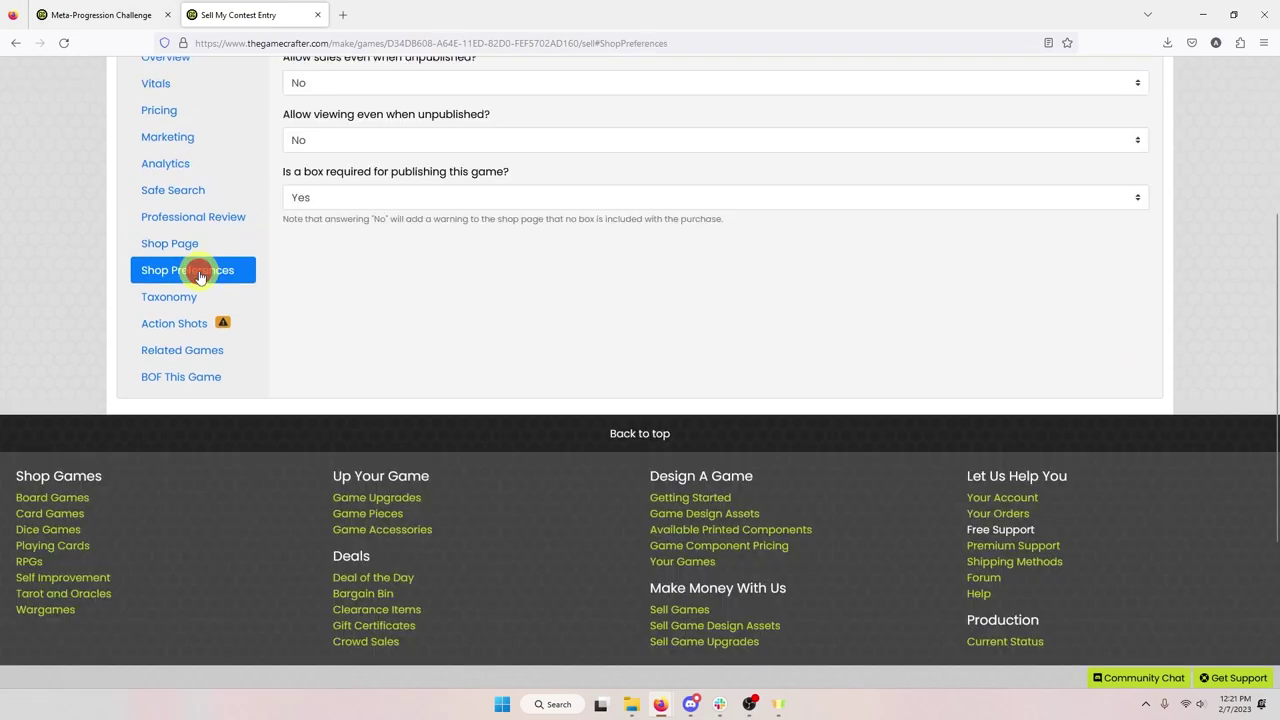
scroll(365, 331, up, 1)
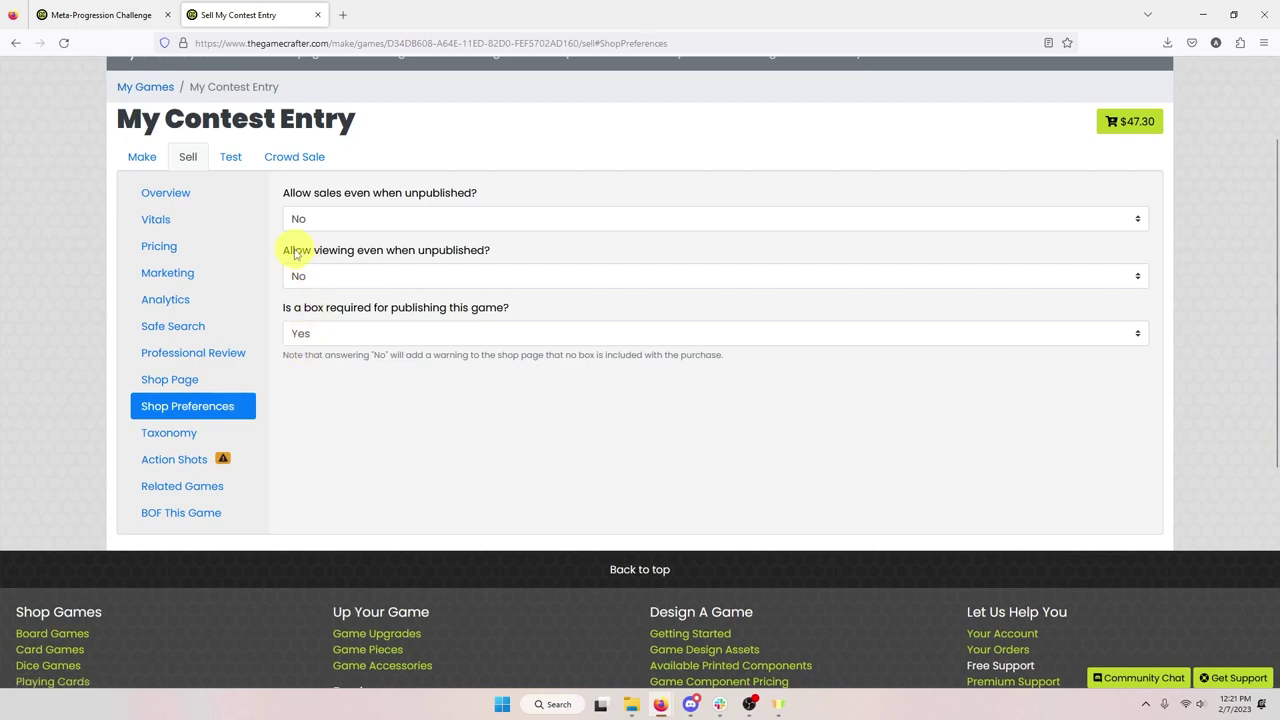
click(340, 277)
click(321, 321)
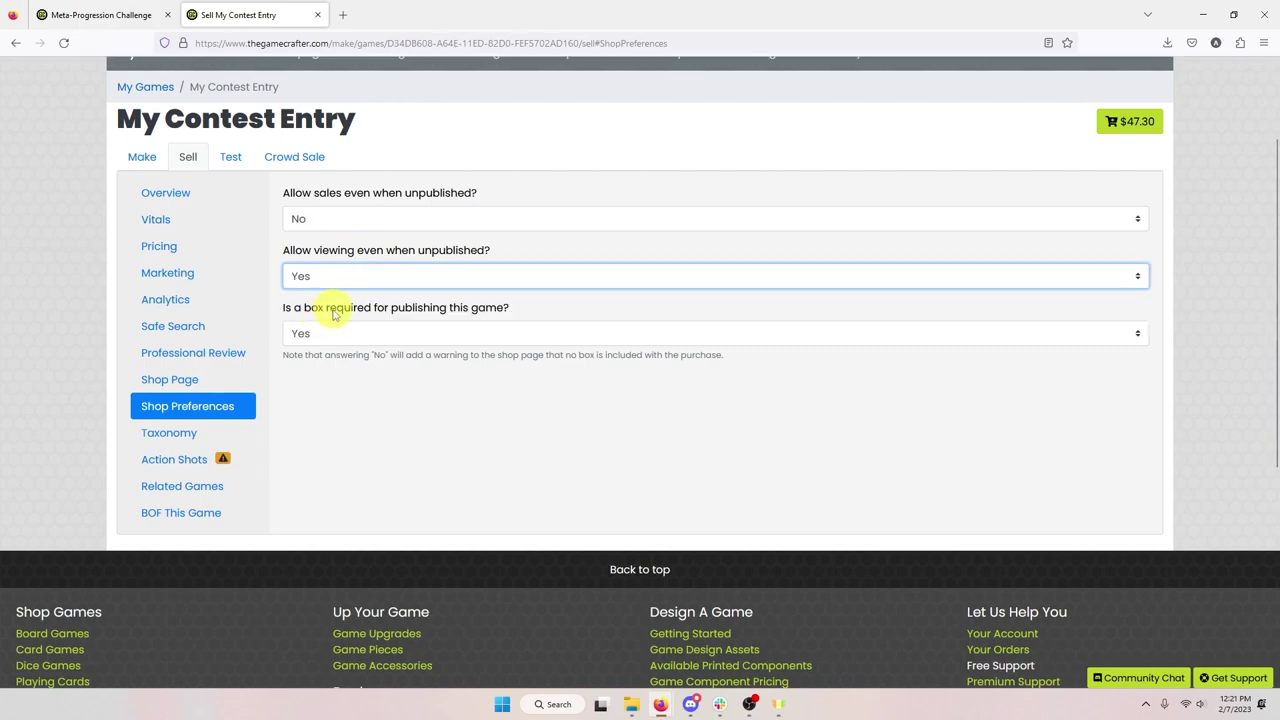
Step: Look over the game's taxonomy settings and upload two photos of the game cards as action shots
click(185, 437)
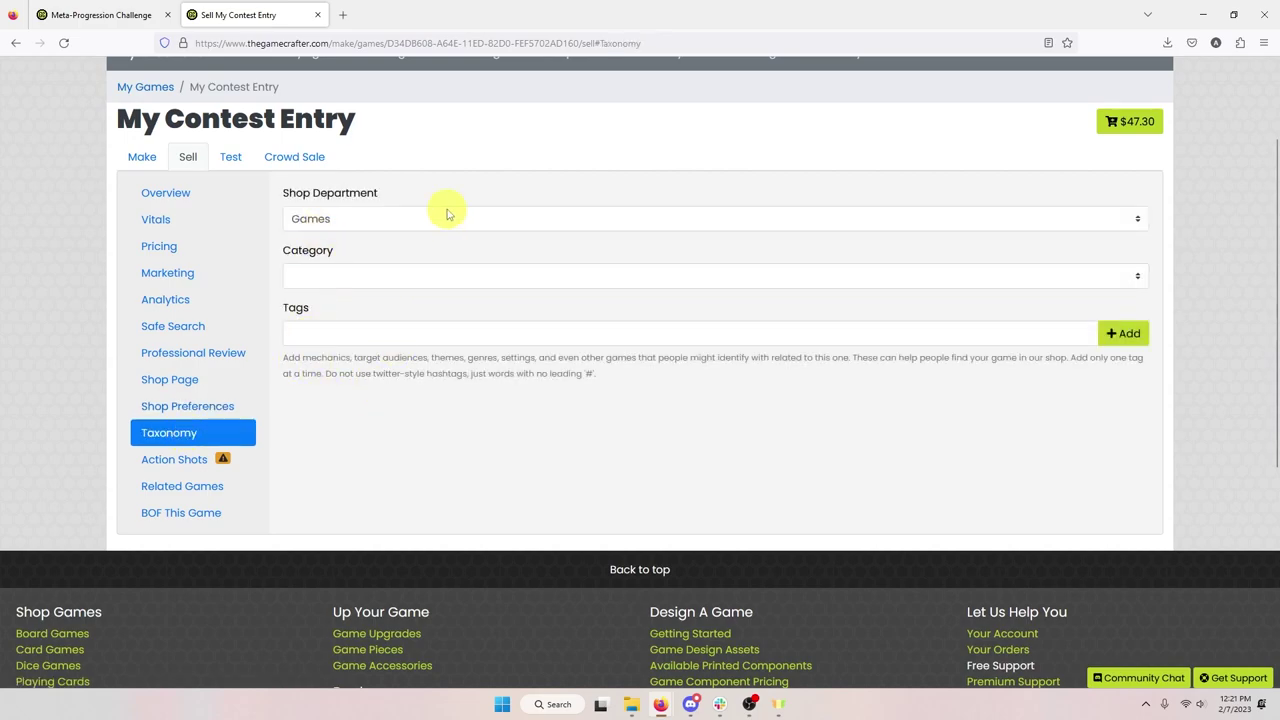
click(199, 462)
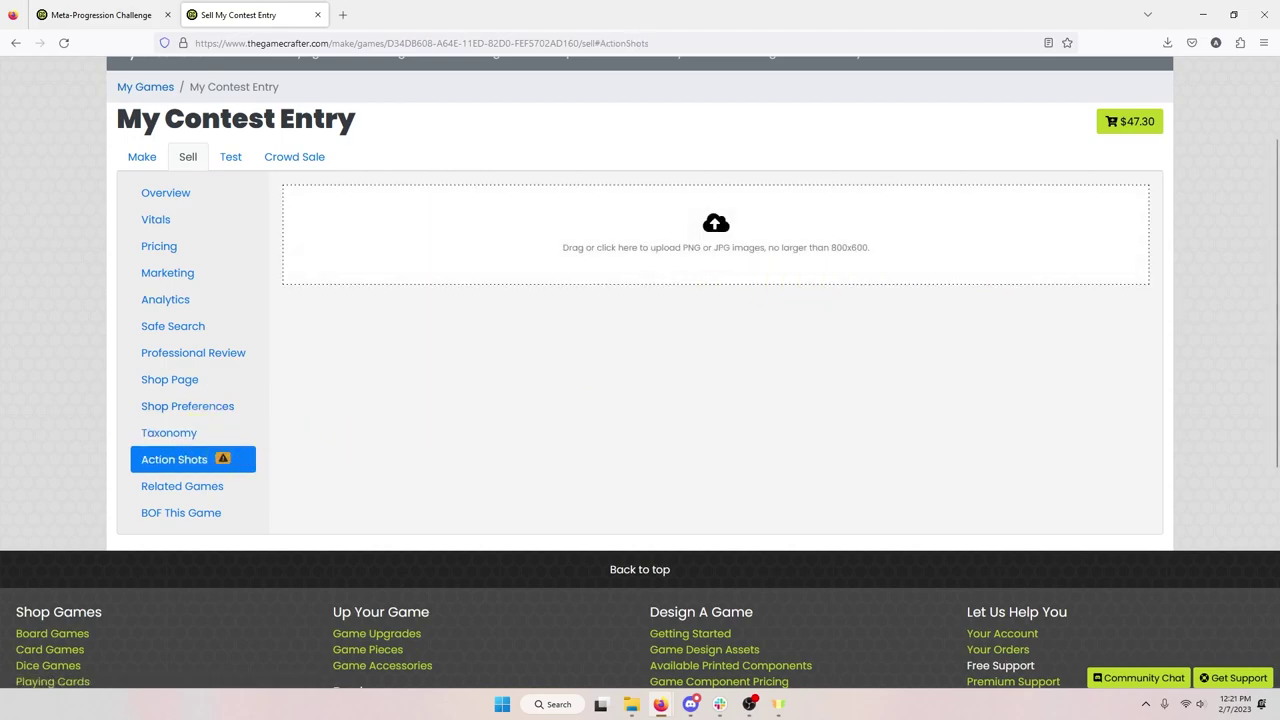
key(super+e)
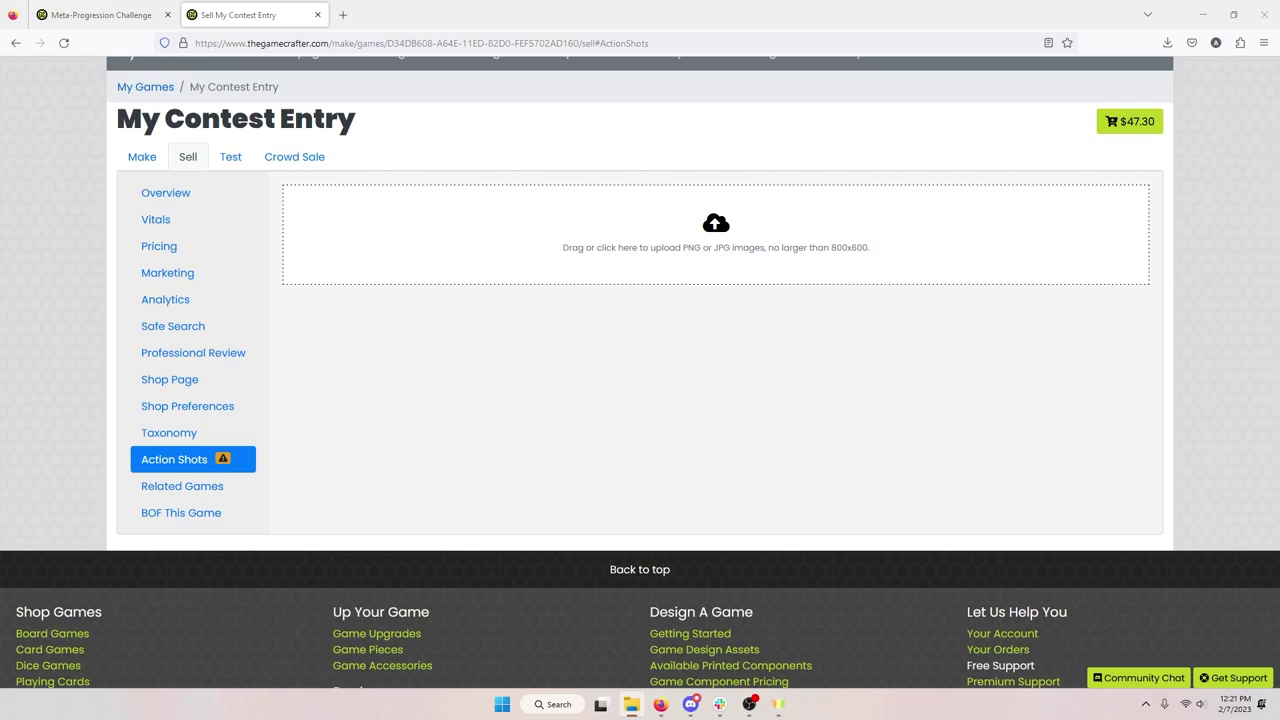
drag(840, 340, 689, 251)
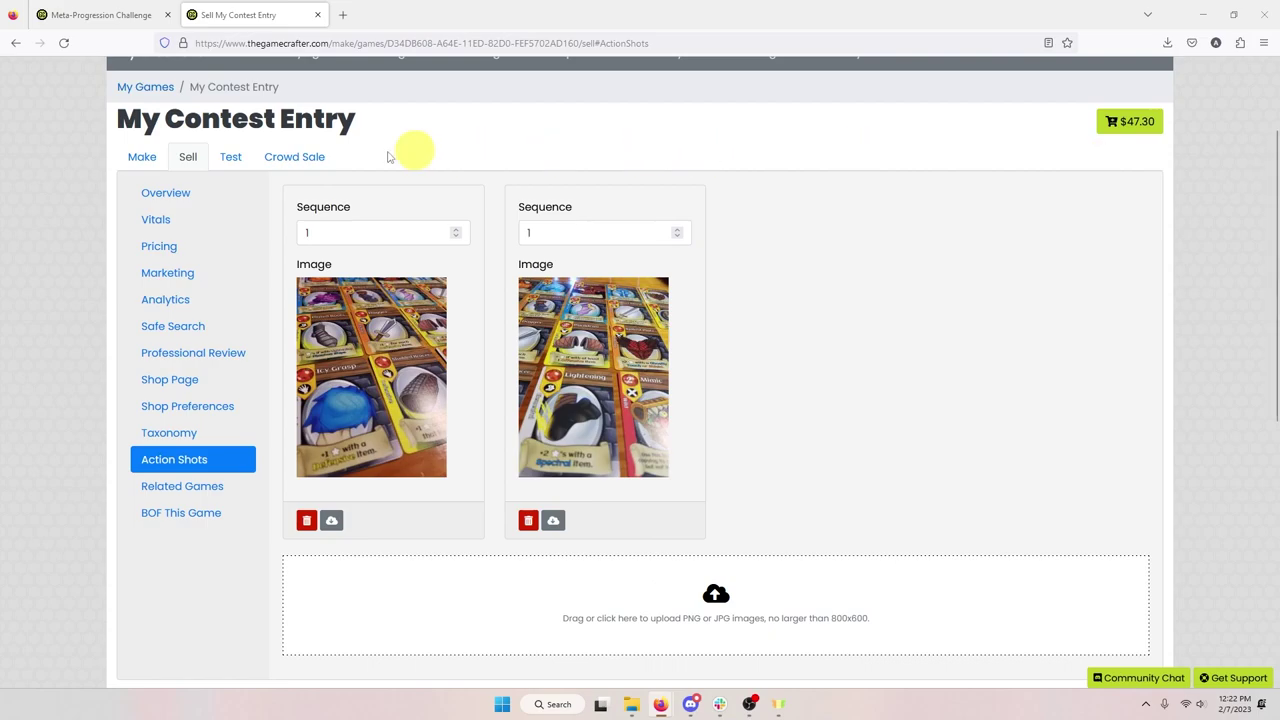
Step: Enter My Contest Entry in the Meta-Progression Challenge from the game's contest tests
click(231, 163)
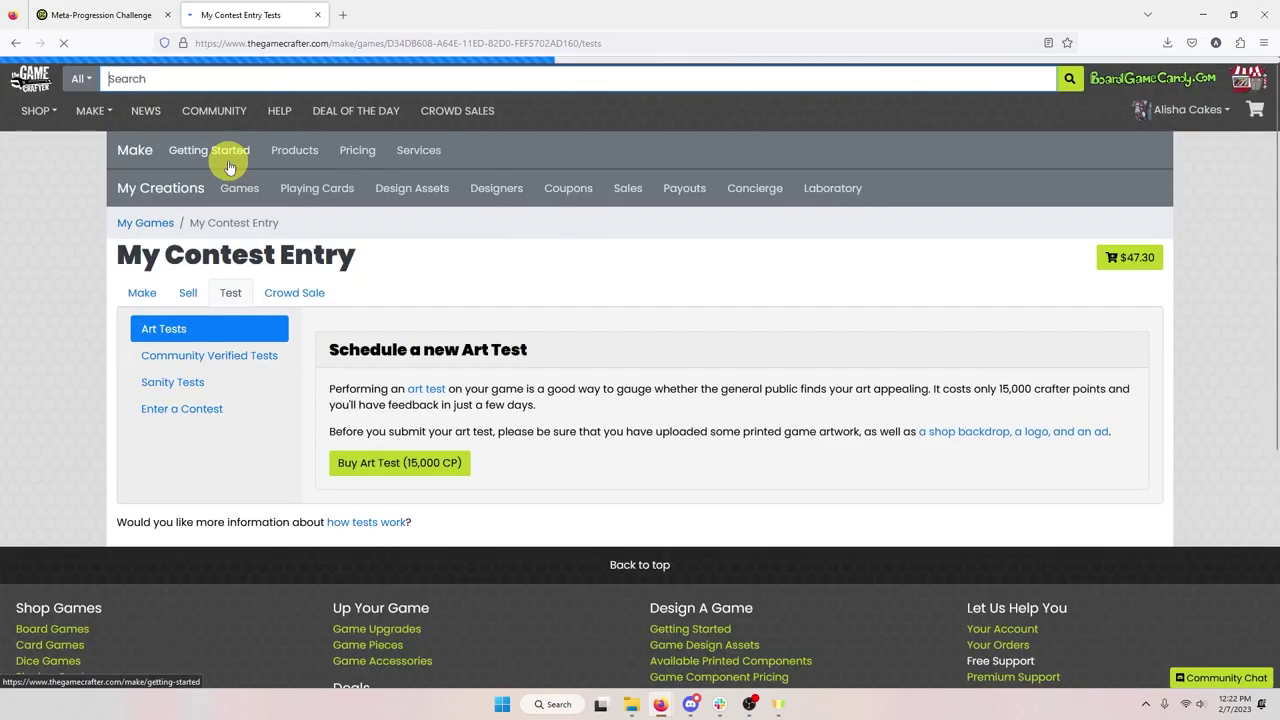
click(203, 409)
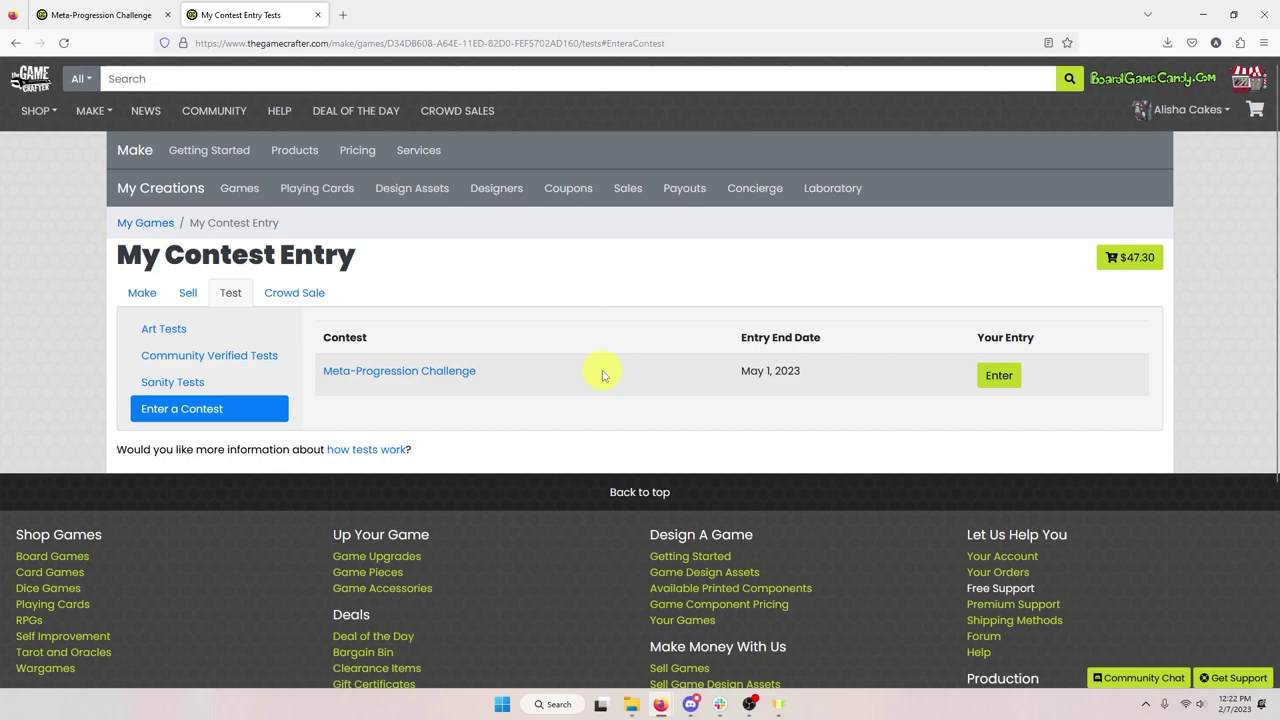
click(992, 378)
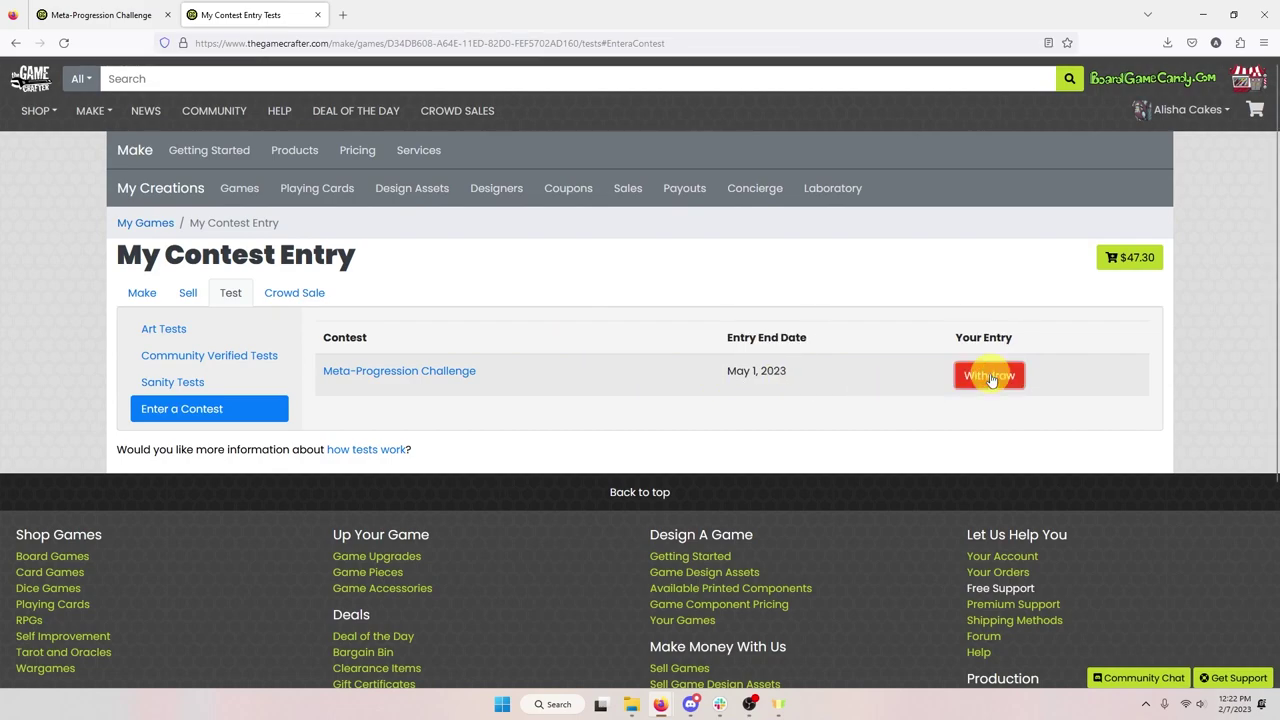